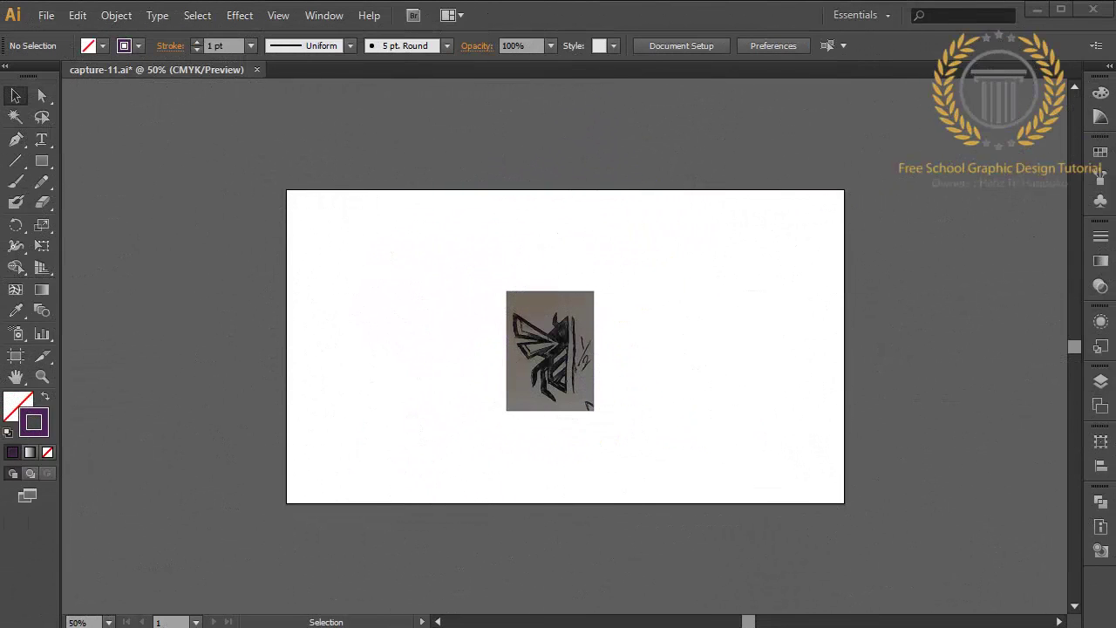
- Zoom in to 150% on the sketch and trace its centre stroke with the Pen tool
{"action": "key", "text": "ctrl+1"}
{"action": "key", "text": "ctrl+plus"}
{"action": "key", "text": "ctrl+a"}
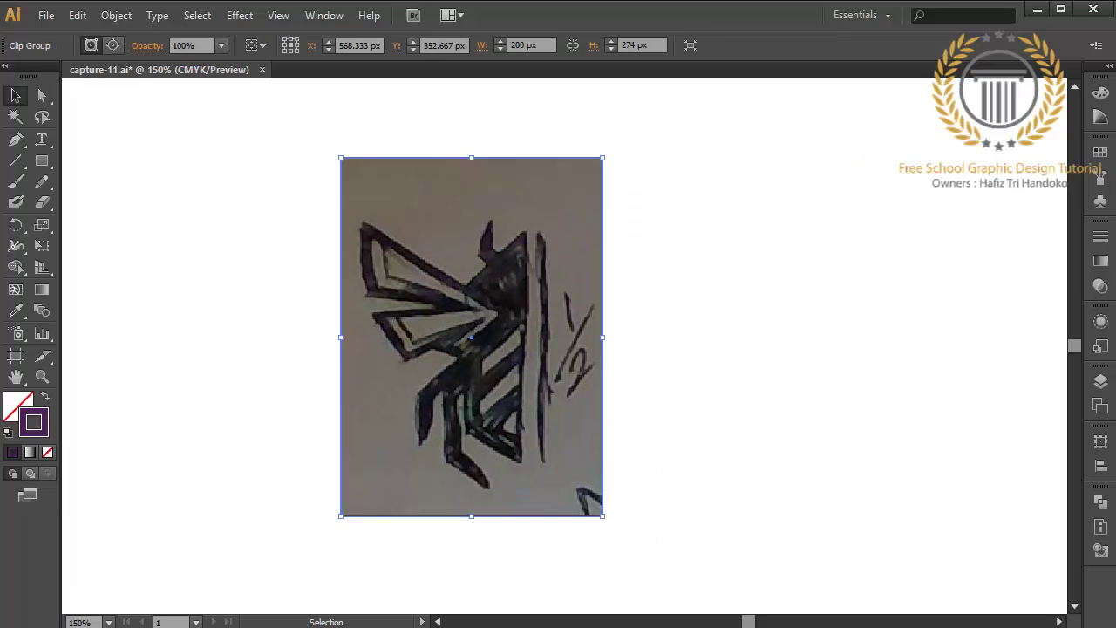
{"action": "key", "text": "ctrl+shift+a"}
{"action": "key", "text": "p"}
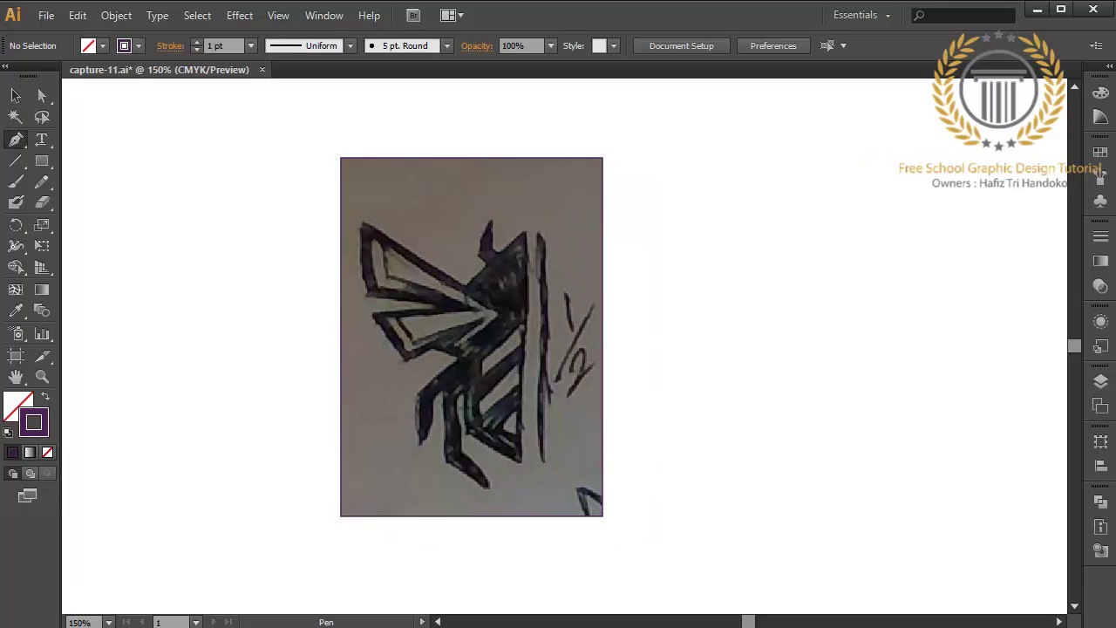
{"action": "left_click", "coordinate": [523, 229]}
{"action": "left_click", "coordinate": [523, 346]}
{"action": "left_click", "coordinate": [523, 462]}
- Trace the outline from the centre line around the inner leg and curved foot
{"action": "left_click", "coordinate": [523, 229]}
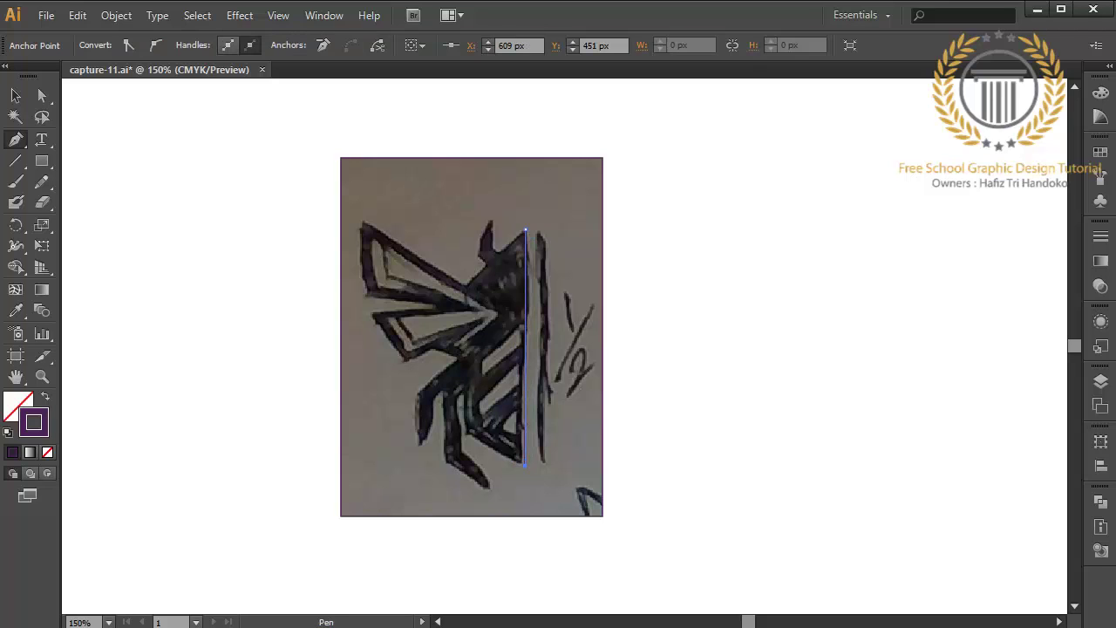
{"action": "left_click", "coordinate": [468, 431]}
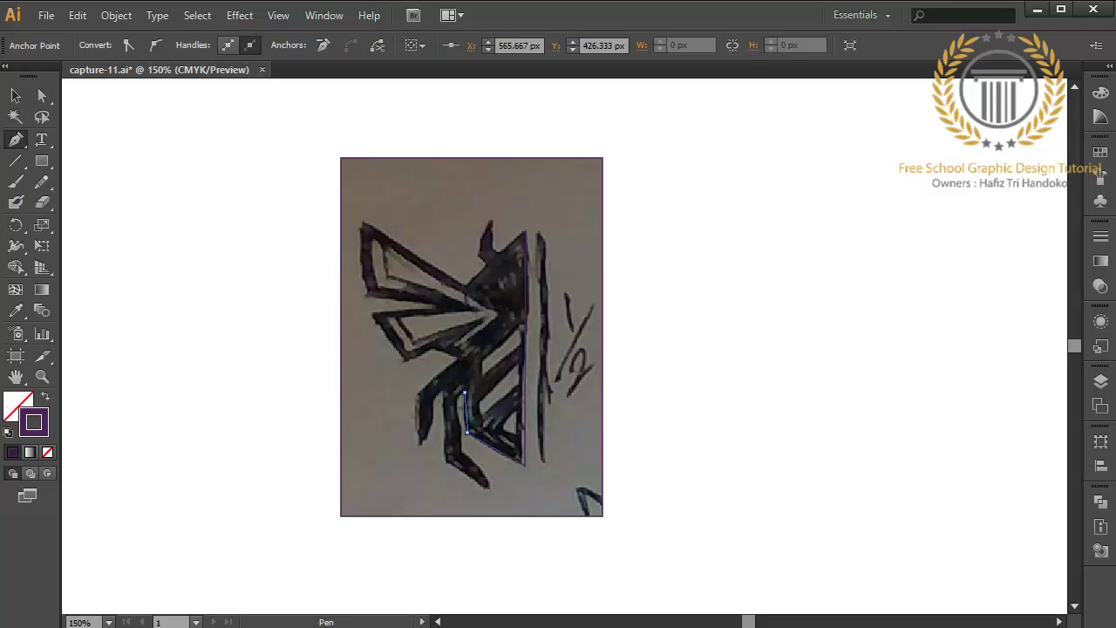
{"action": "left_click", "coordinate": [467, 392]}
{"action": "left_click", "coordinate": [457, 398]}
{"action": "left_click", "coordinate": [457, 451]}
{"action": "left_click_drag", "start_coordinate": [489, 491], "coordinate": [486, 509]}
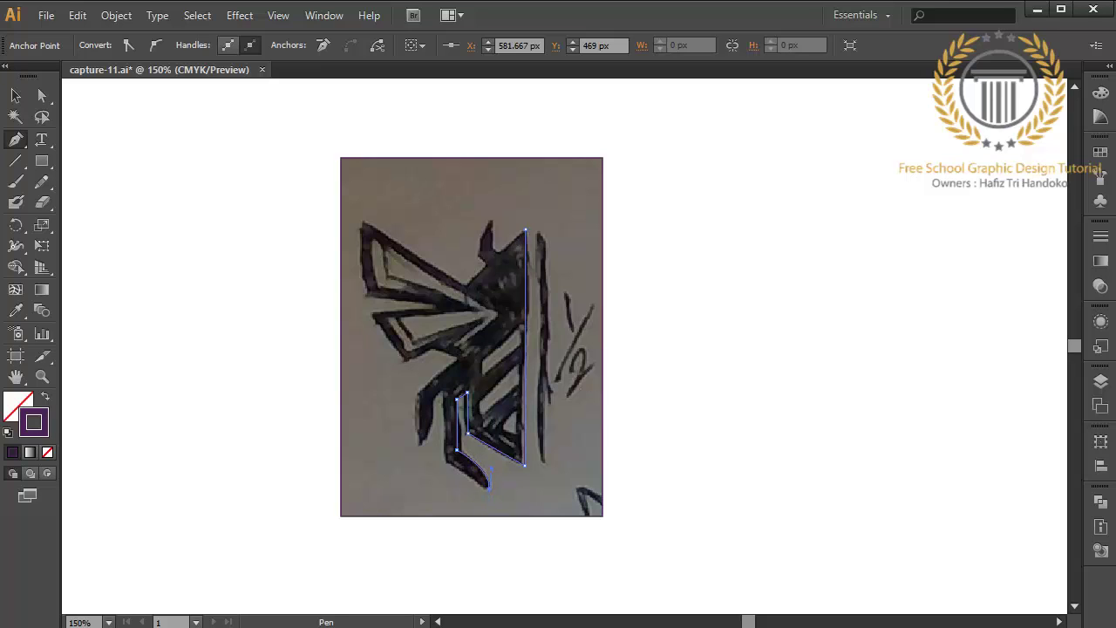
{"action": "left_click_drag", "start_coordinate": [457, 451], "coordinate": [423, 456]}
{"action": "left_click", "coordinate": [444, 394]}
- Continue the outline around the second leg, wing edges and head spike, closing it
{"action": "left_click_drag", "start_coordinate": [425, 441], "coordinate": [397, 453]}
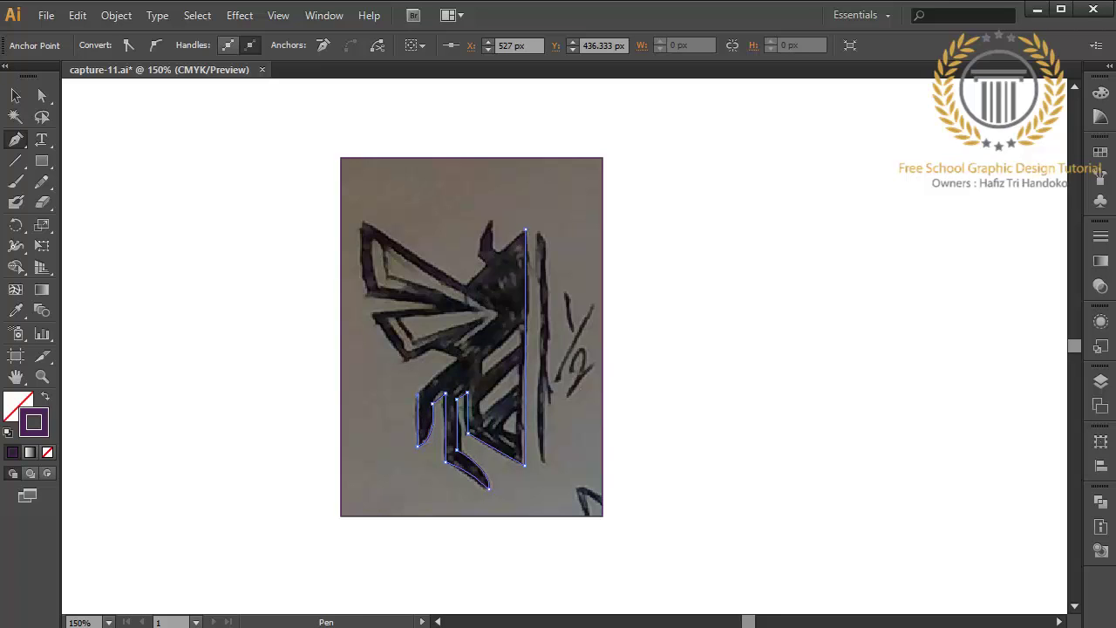
{"action": "left_click", "coordinate": [458, 357]}
{"action": "mouse_move", "coordinate": [394, 369]}
{"action": "left_mouse_down"}
{"action": "mouse_move", "coordinate": [349, 311]}
{"action": "mouse_move", "coordinate": [323, 194]}
{"action": "left_mouse_up"}
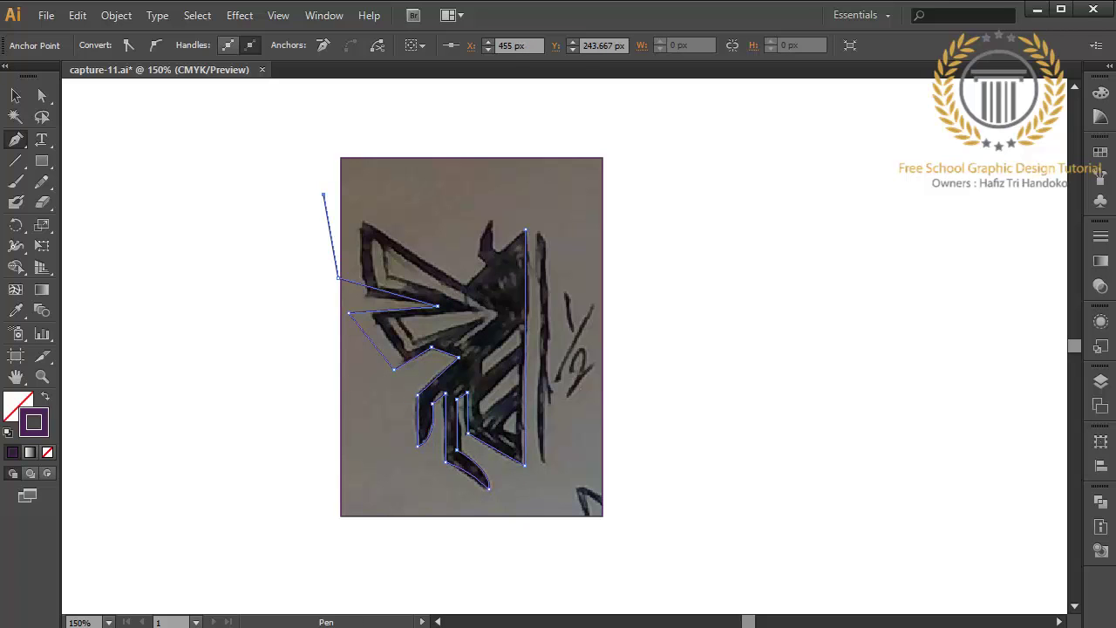
{"action": "mouse_move", "coordinate": [465, 284]}
{"action": "left_mouse_down"}
{"action": "mouse_move", "coordinate": [486, 262]}
{"action": "mouse_move", "coordinate": [501, 206]}
{"action": "left_mouse_up"}
{"action": "left_click", "coordinate": [491, 247]}
{"action": "left_click", "coordinate": [499, 253]}
{"action": "left_click", "coordinate": [525, 230]}
{"action": "key", "text": "ctrl+shift+a"}
- Begin a new path tracing the upper wing opening toward the centre
{"action": "left_click", "coordinate": [345, 271]}
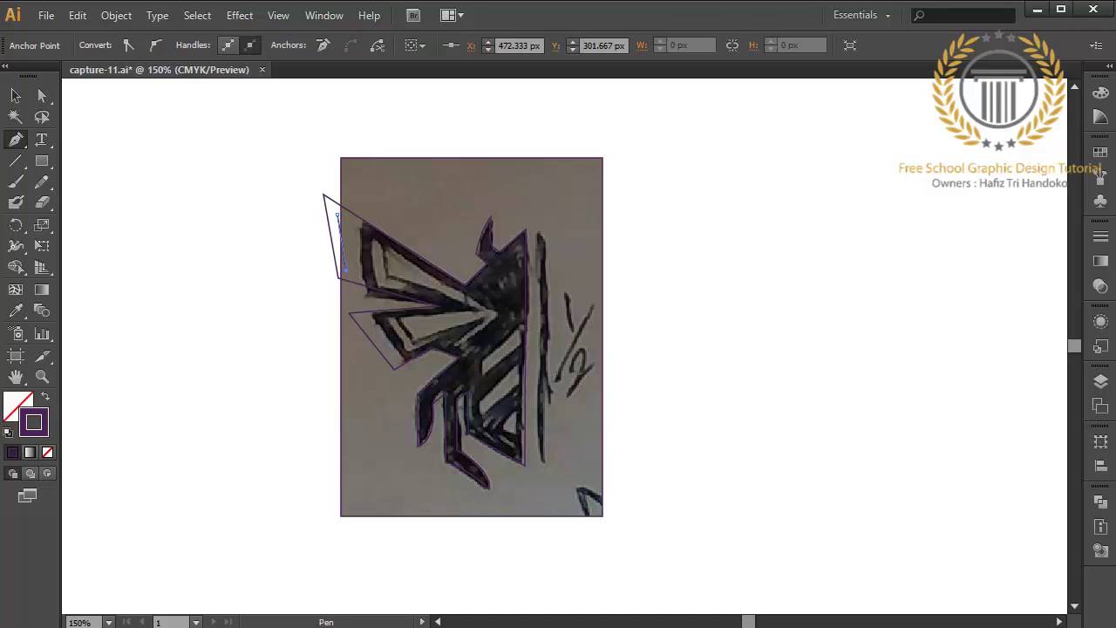
{"action": "left_click", "coordinate": [470, 308]}
{"action": "left_click", "coordinate": [371, 320]}
- Undo the stray point, then trace the lower wing opening and close the wing shape
{"action": "key", "text": "ctrl+z"}
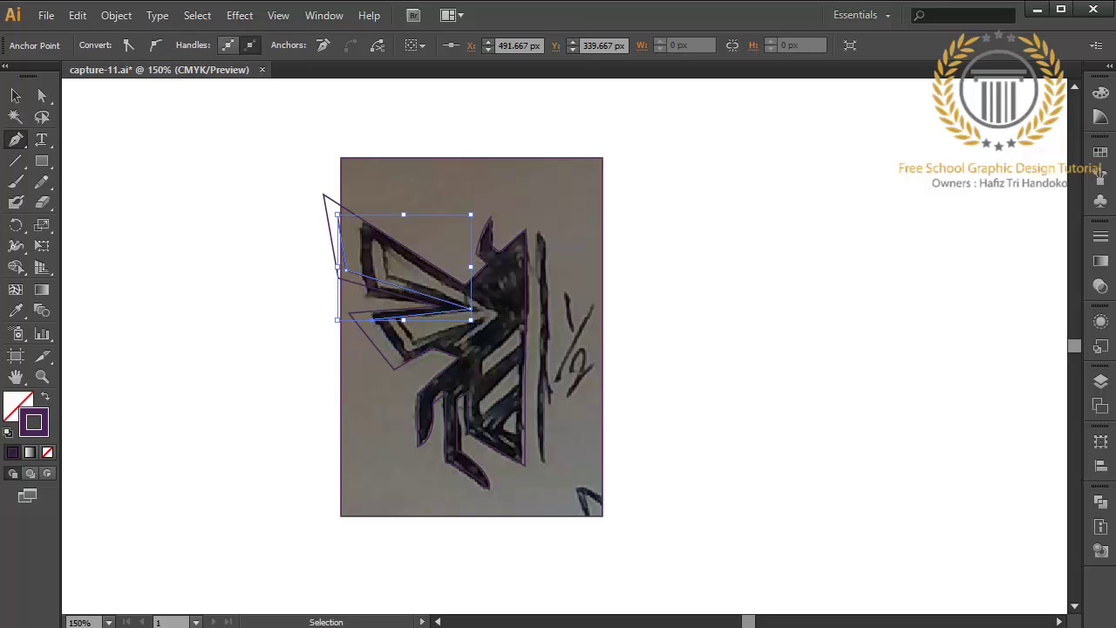
{"action": "left_click", "coordinate": [369, 320]}
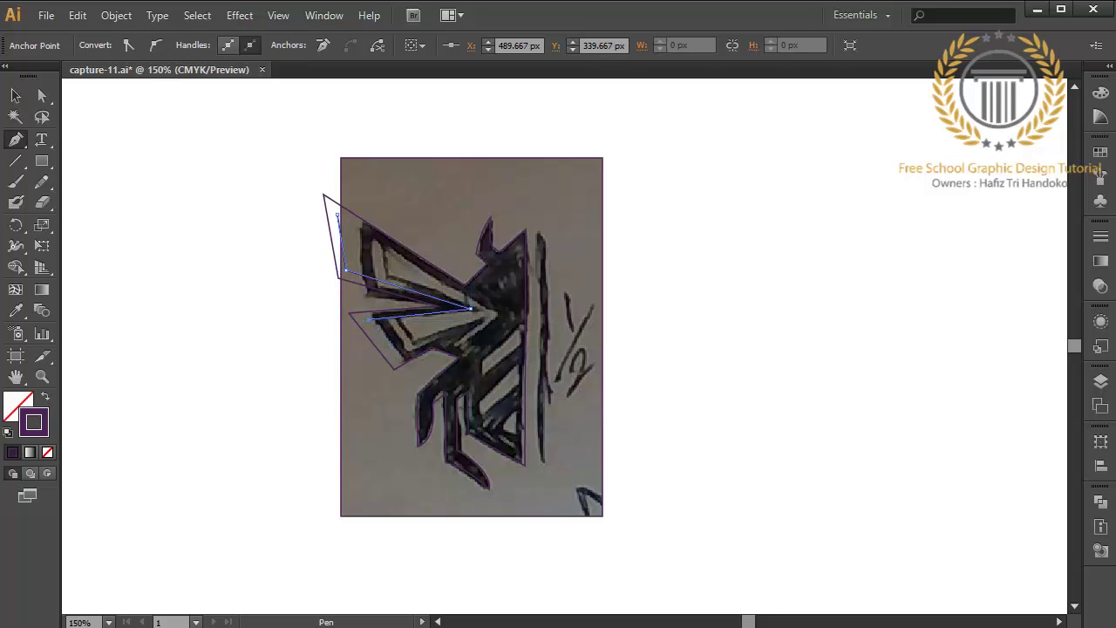
{"action": "left_click", "coordinate": [396, 354]}
{"action": "left_click", "coordinate": [445, 343]}
{"action": "left_click", "coordinate": [464, 352]}
{"action": "left_click", "coordinate": [497, 313]}
{"action": "left_click", "coordinate": [338, 214]}
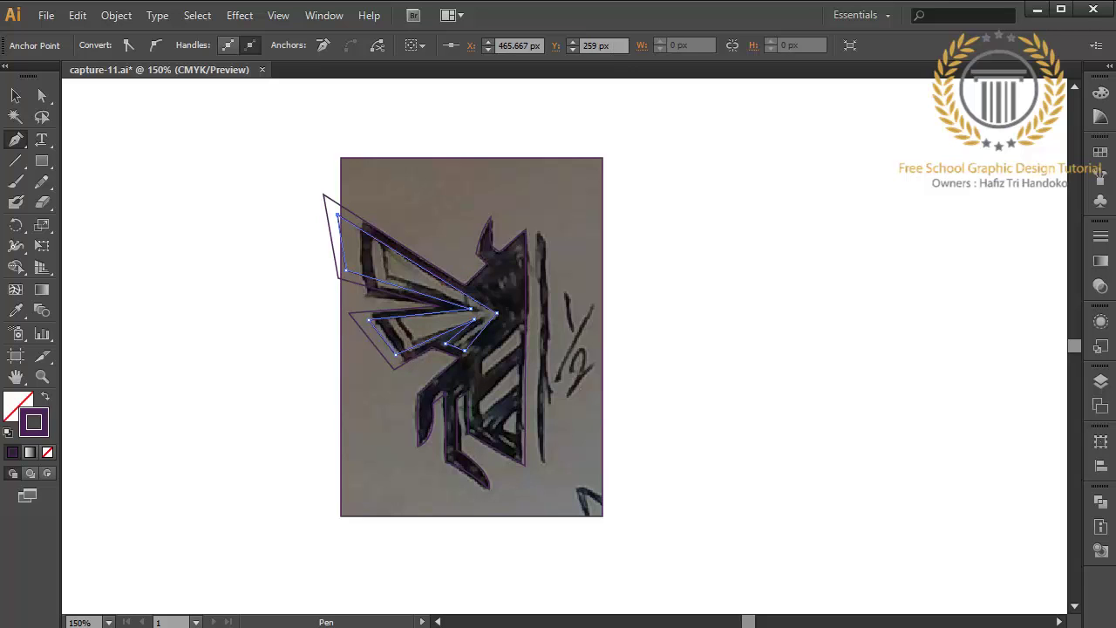
- Swap fill and stroke and fill the wing shapes white (FFFFFF)
{"action": "left_click", "coordinate": [45, 396]}
{"action": "double_click", "coordinate": [19, 406]}
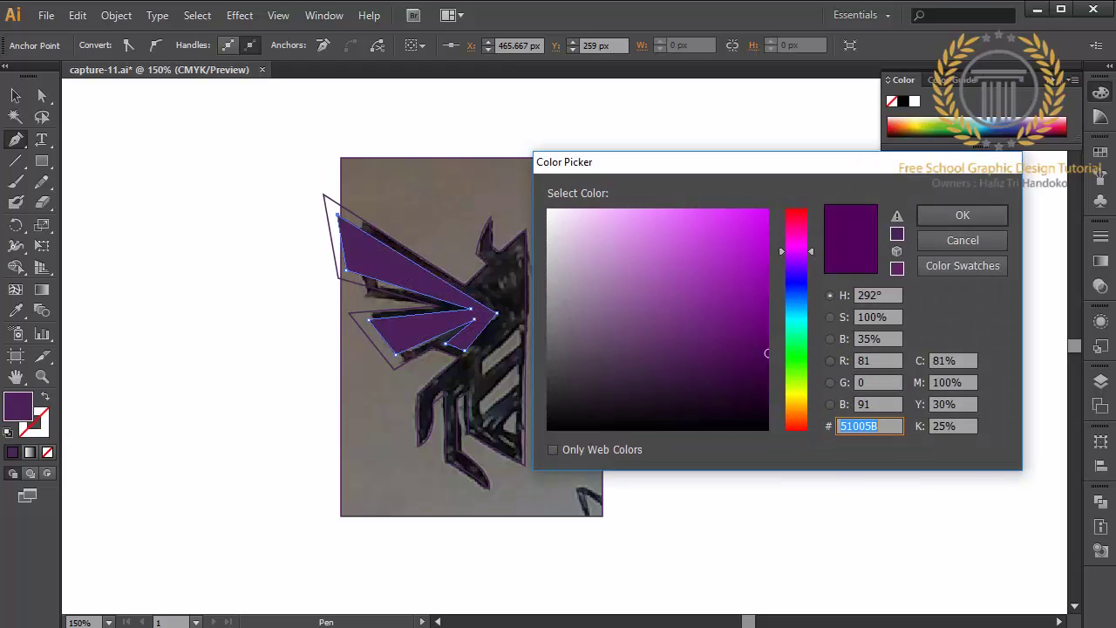
{"action": "type", "text": "ffffff"}
{"action": "key", "text": "Return"}
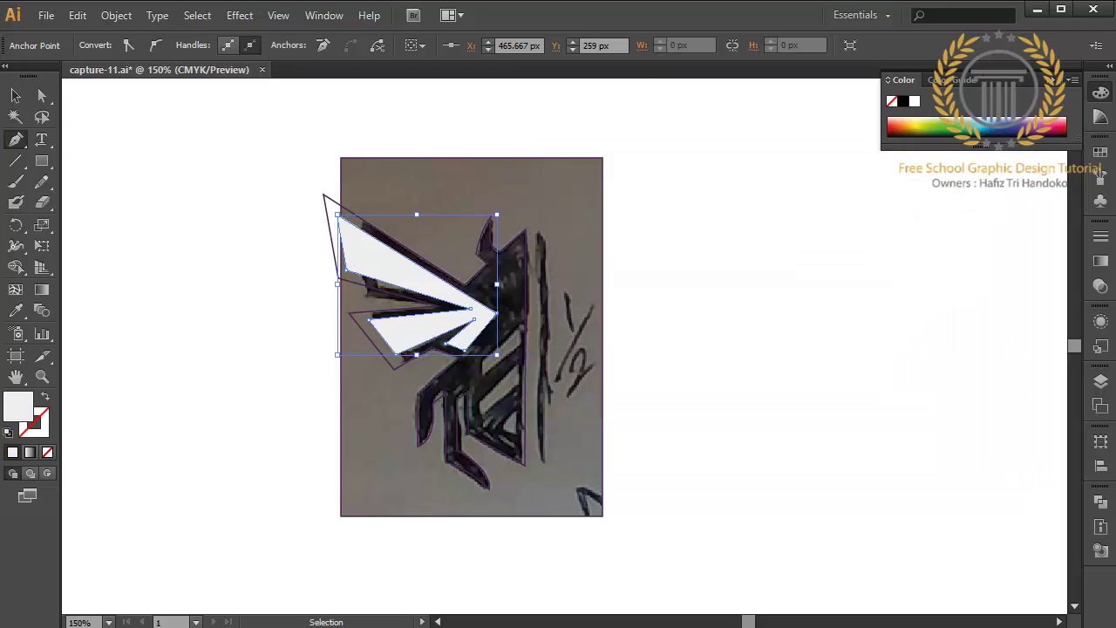
{"action": "key", "text": "ctrl+equal"}
- Draw two slanted four-corner stripe strips against the body's centre line
{"action": "left_click", "coordinate": [486, 303]}
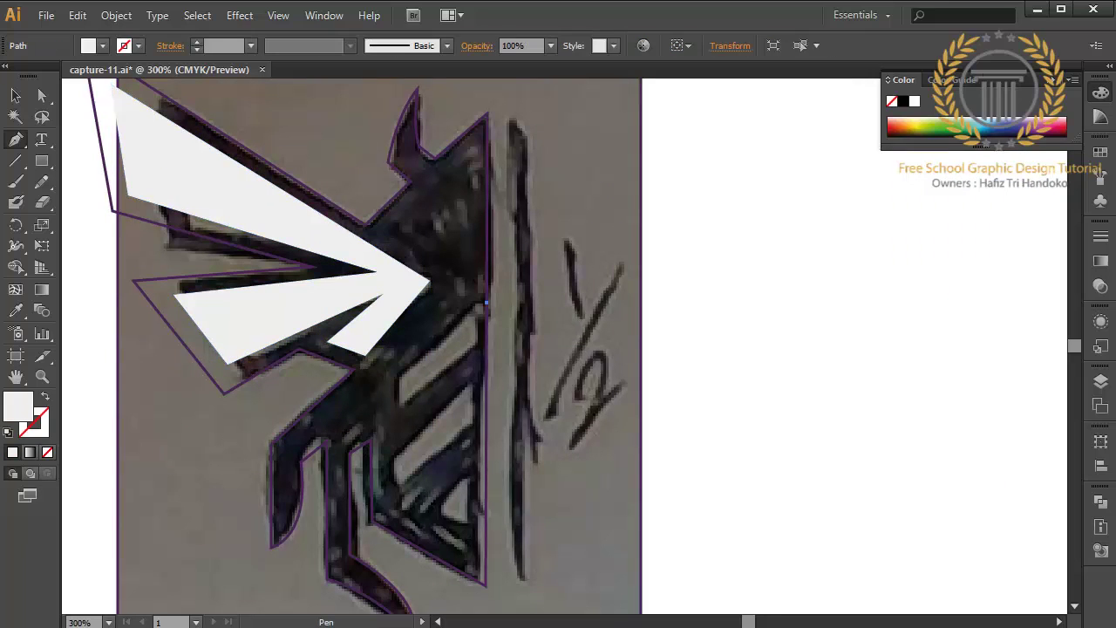
{"action": "left_click", "coordinate": [393, 380]}
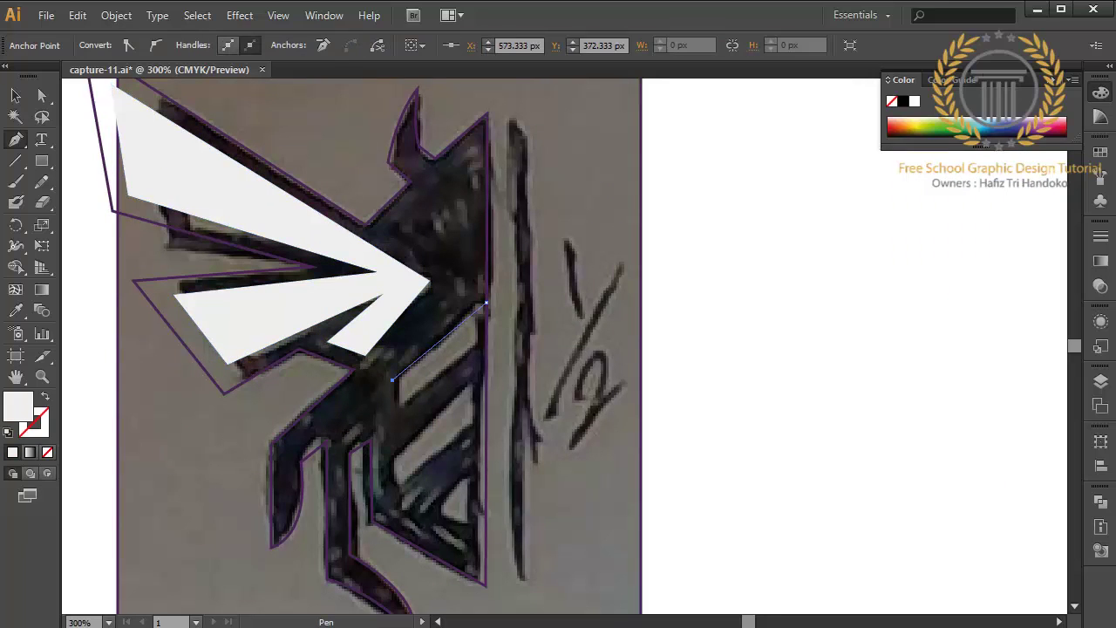
{"action": "left_click", "coordinate": [400, 408]}
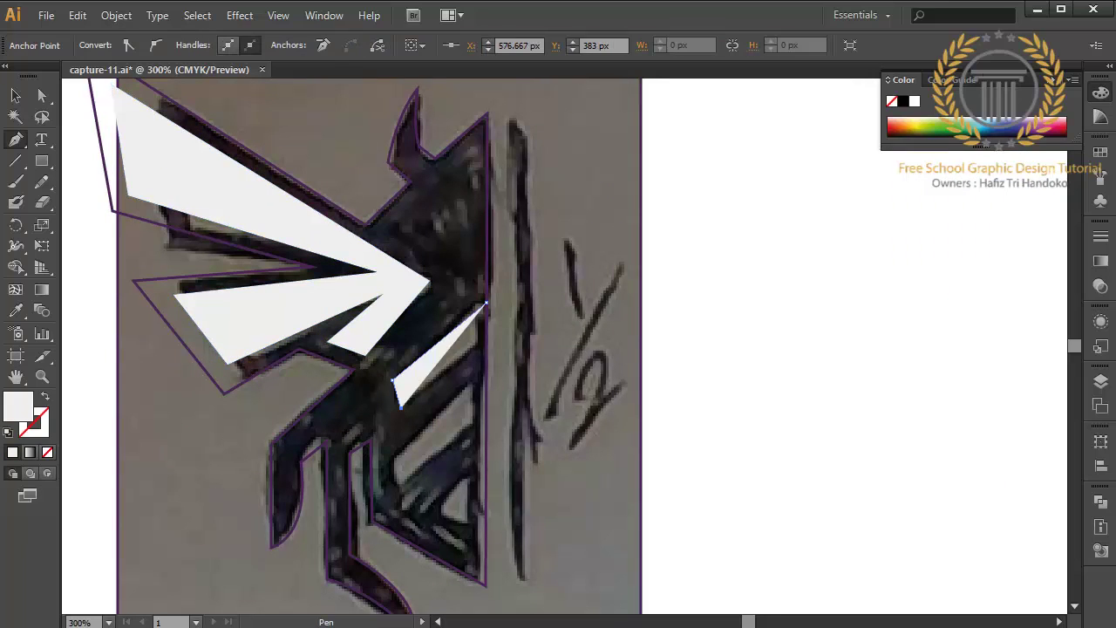
{"action": "left_click", "coordinate": [487, 343]}
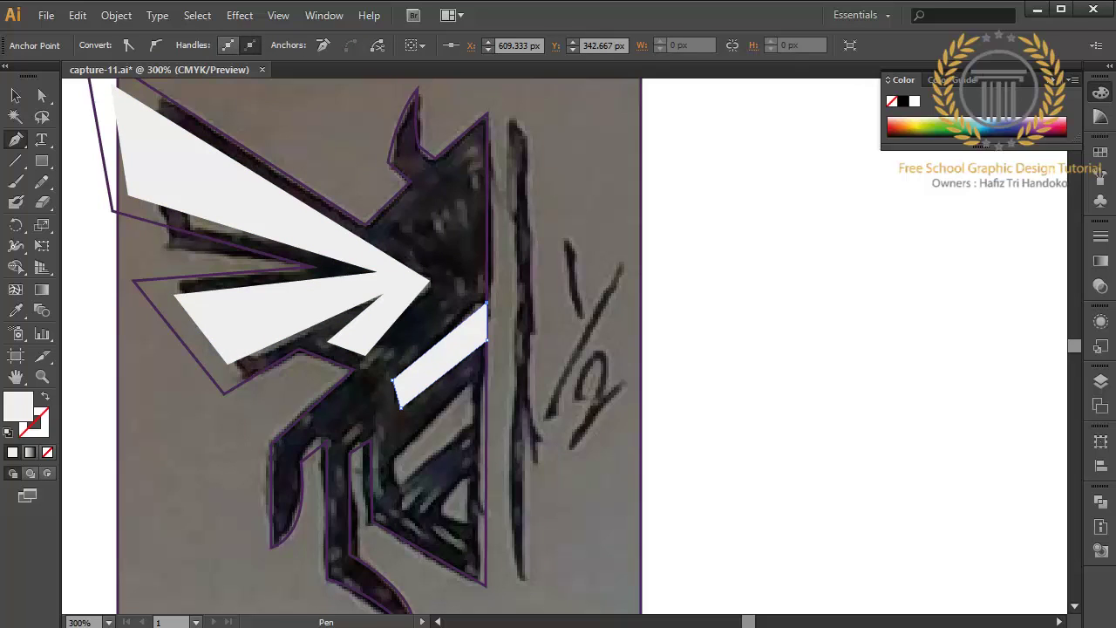
{"action": "left_click", "coordinate": [486, 303]}
{"action": "left_click", "coordinate": [486, 382]}
{"action": "left_click", "coordinate": [394, 451]}
{"action": "left_click", "coordinate": [406, 482]}
{"action": "left_click", "coordinate": [486, 424]}
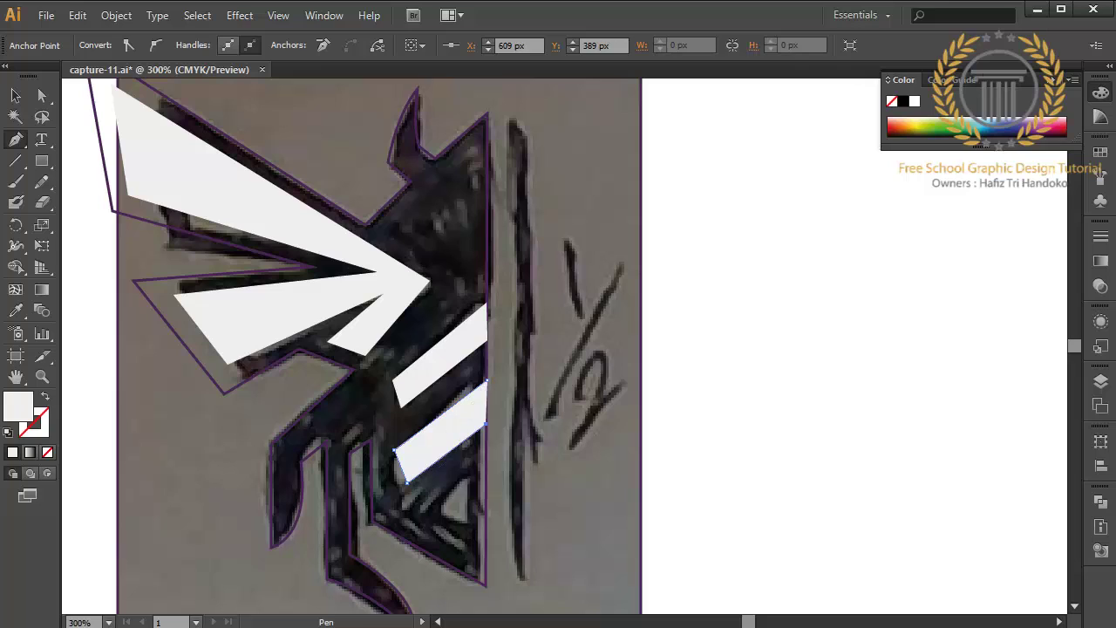
{"action": "left_click", "coordinate": [486, 381]}
{"action": "key", "text": "ctrl+shift+a"}
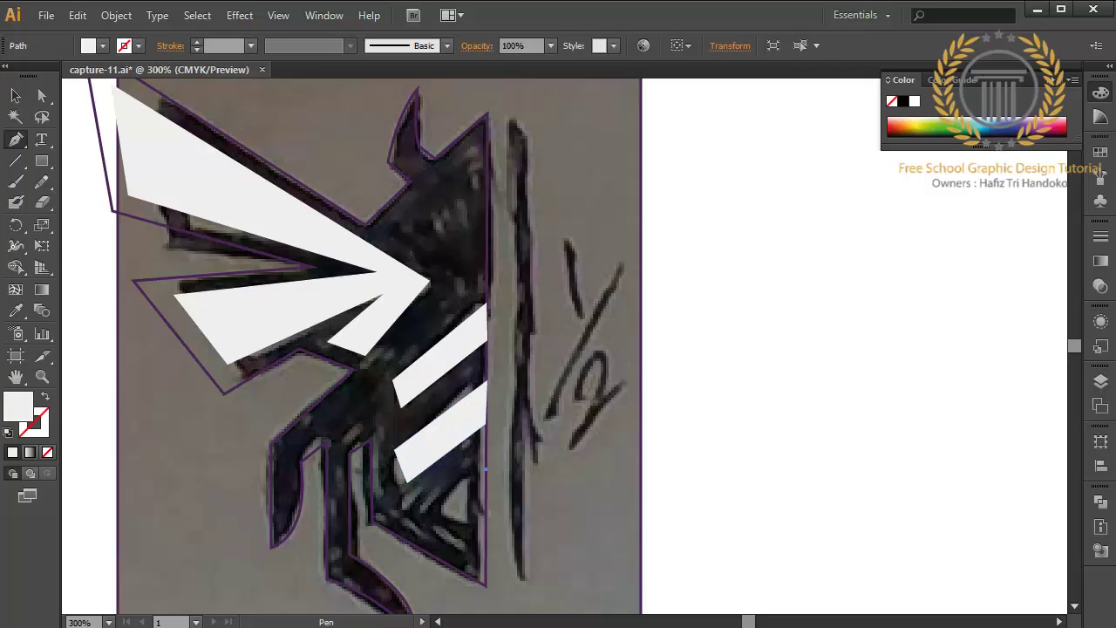
- Draw the bottom triangle stripe along the centre line
{"action": "left_click", "coordinate": [486, 469]}
{"action": "left_click", "coordinate": [486, 555]}
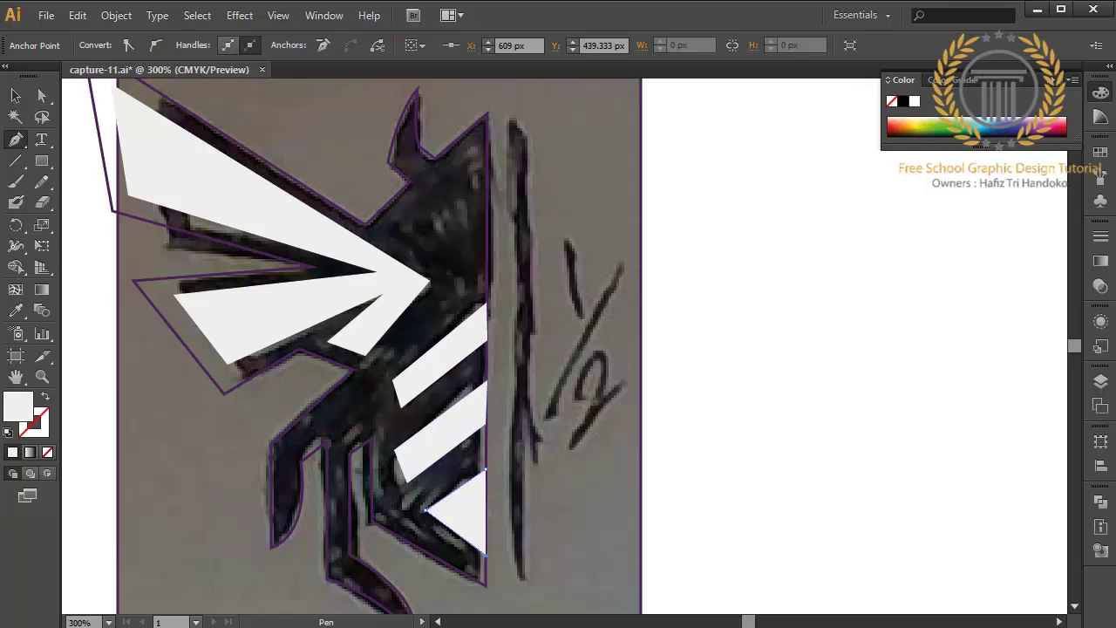
{"action": "left_click", "coordinate": [486, 469]}
- Select the traced bee outline and give it a purple fill
{"action": "key", "text": "v"}
{"action": "left_click", "coordinate": [378, 329]}
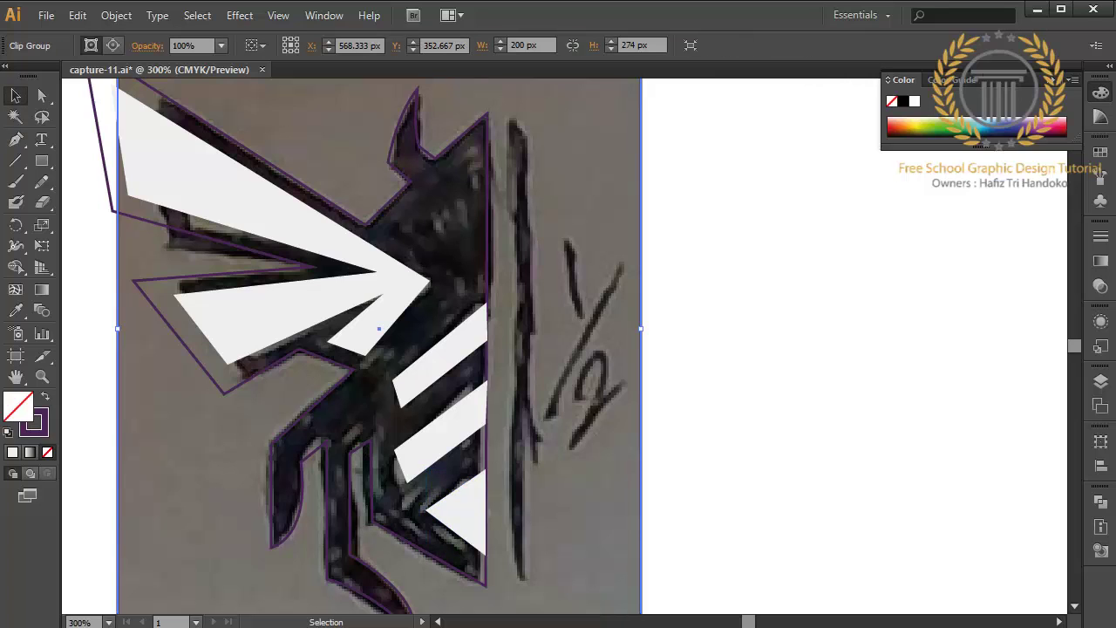
{"action": "left_click", "coordinate": [45, 397]}
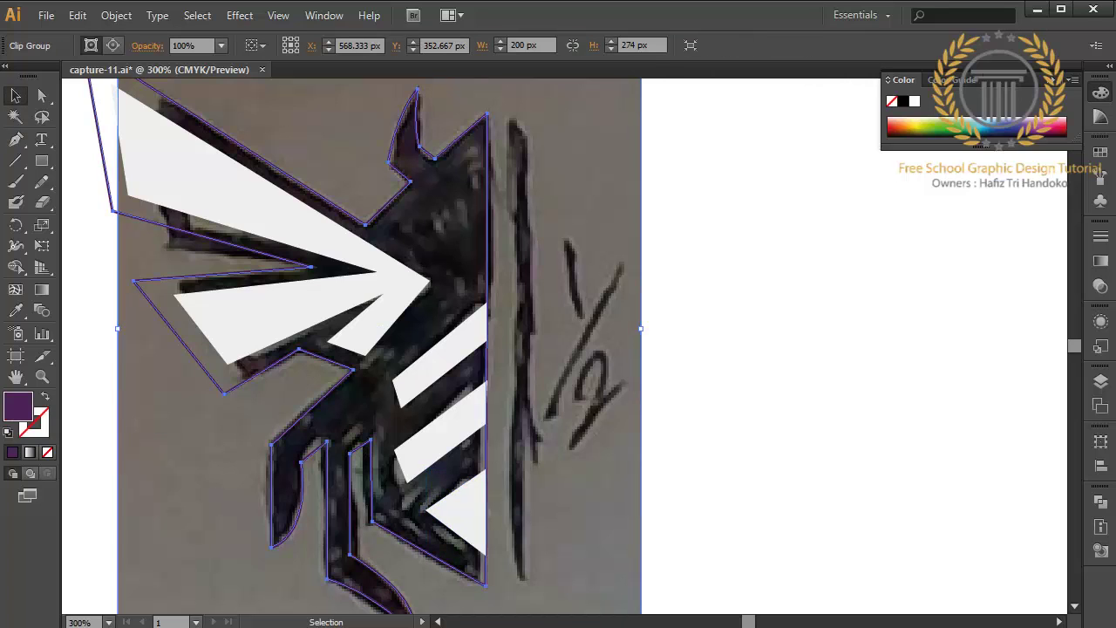
{"action": "key", "text": "shift+x"}
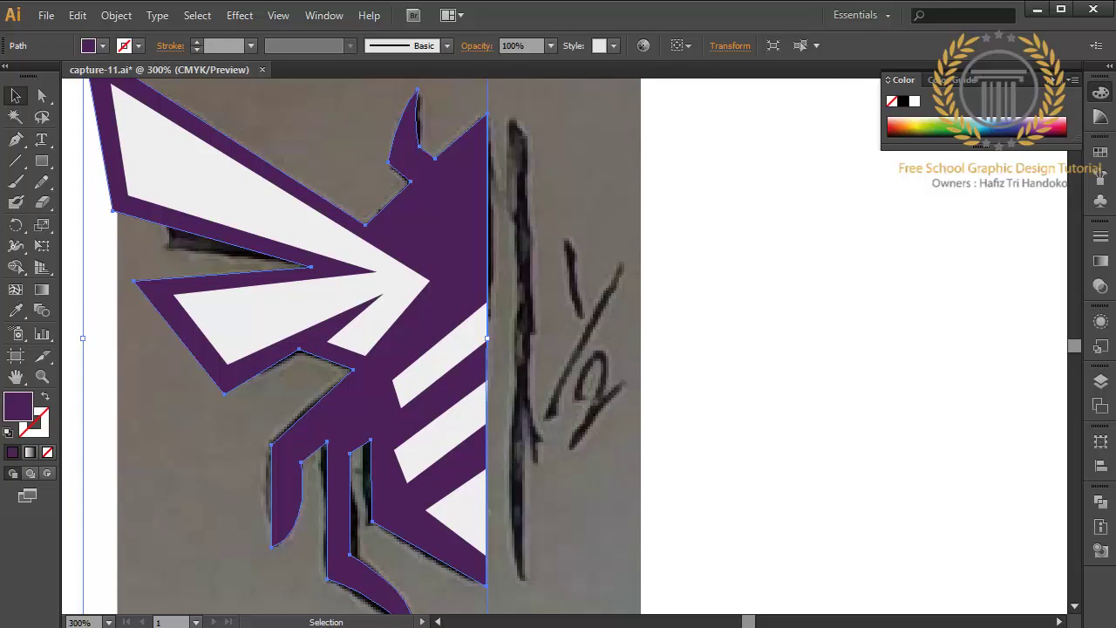
- Drag the wing's inner tip anchor outward to lengthen the point
{"action": "left_click", "coordinate": [42, 96]}
{"action": "left_click", "coordinate": [452, 287]}
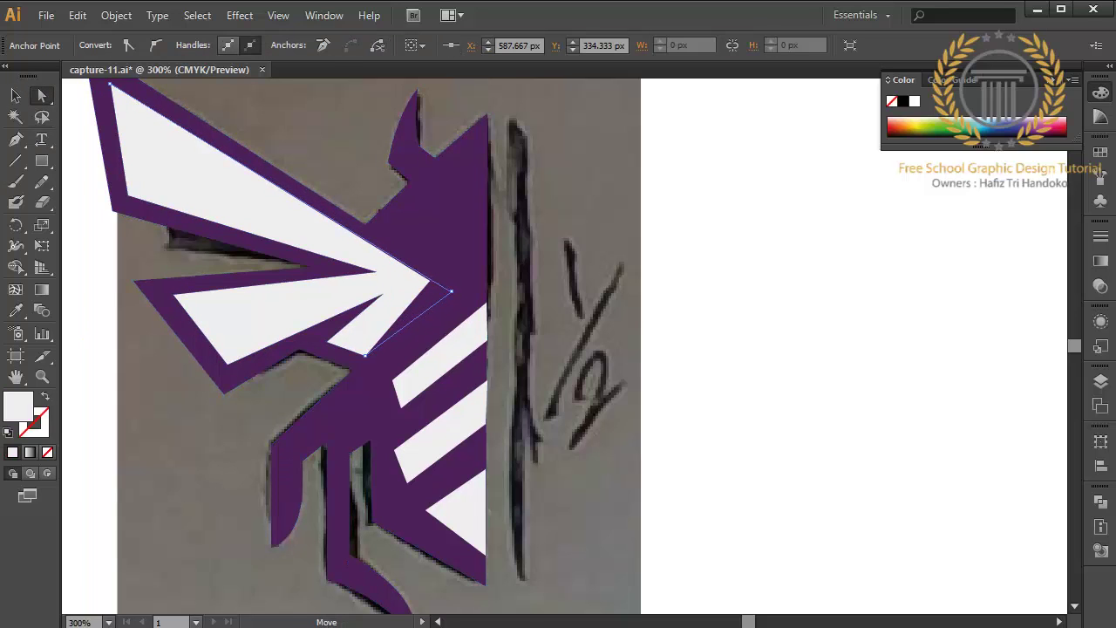
{"action": "left_click_drag", "start_coordinate": [451, 287], "coordinate": [380, 305]}
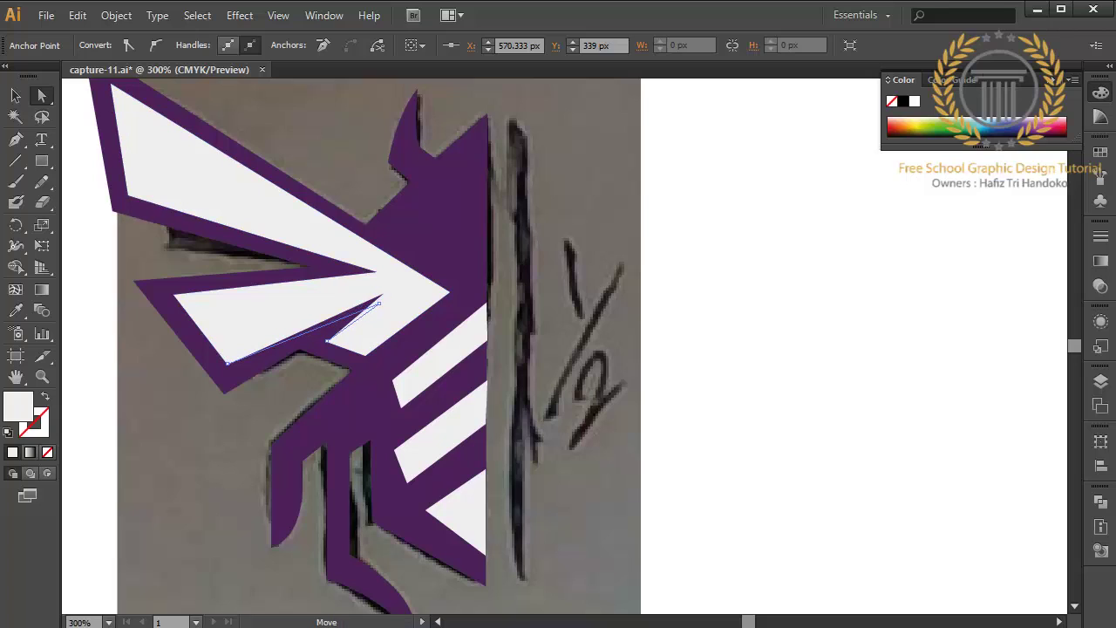
{"action": "left_click", "coordinate": [307, 354]}
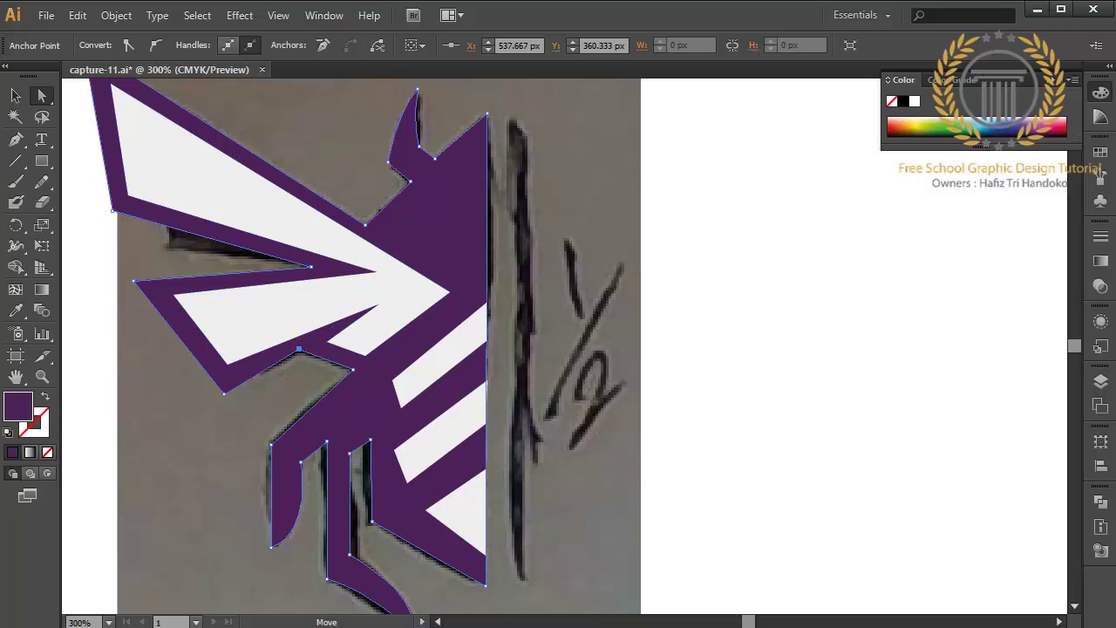
{"action": "left_click", "coordinate": [353, 369]}
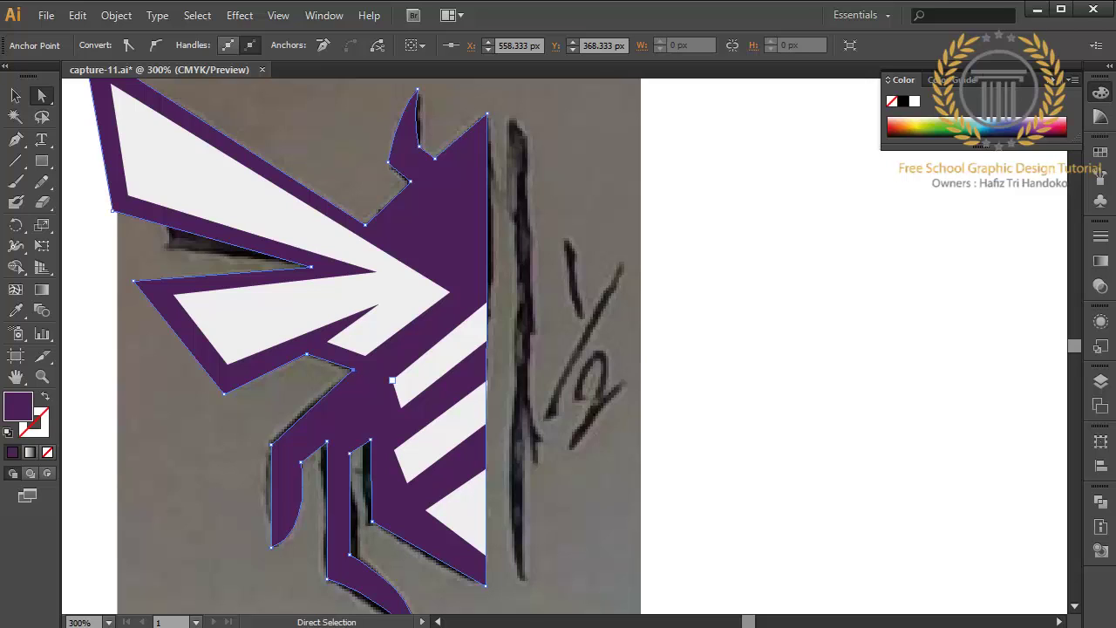
- Drag the stripe and triangle corners flush with the purple body's edges
{"action": "left_click_drag", "start_coordinate": [392, 380], "coordinate": [389, 382]}
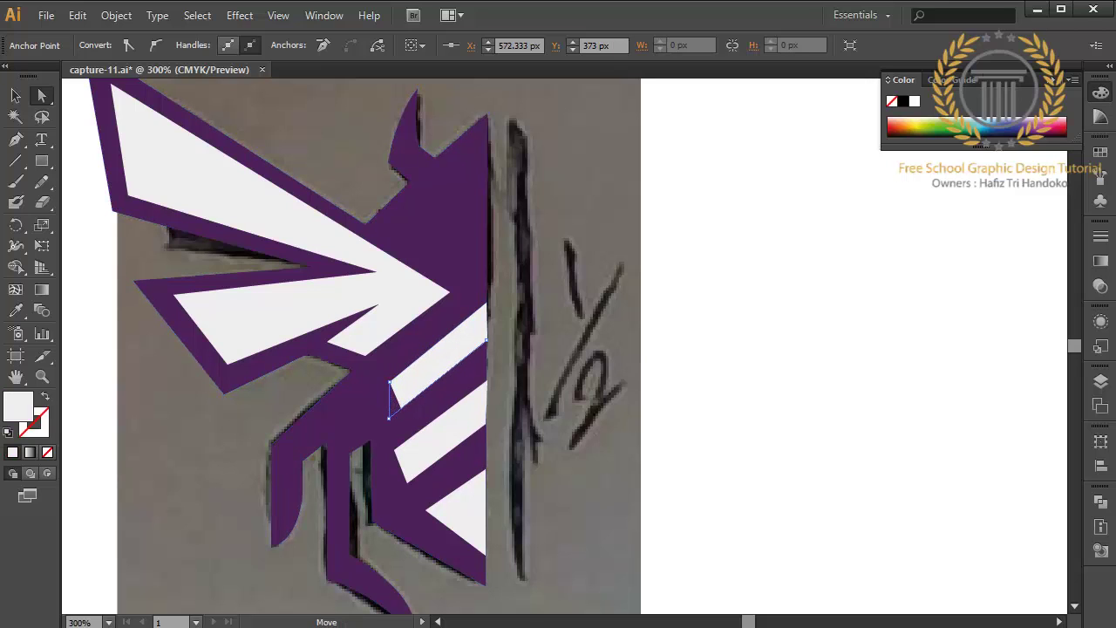
{"action": "left_click_drag", "start_coordinate": [394, 450], "coordinate": [391, 493]}
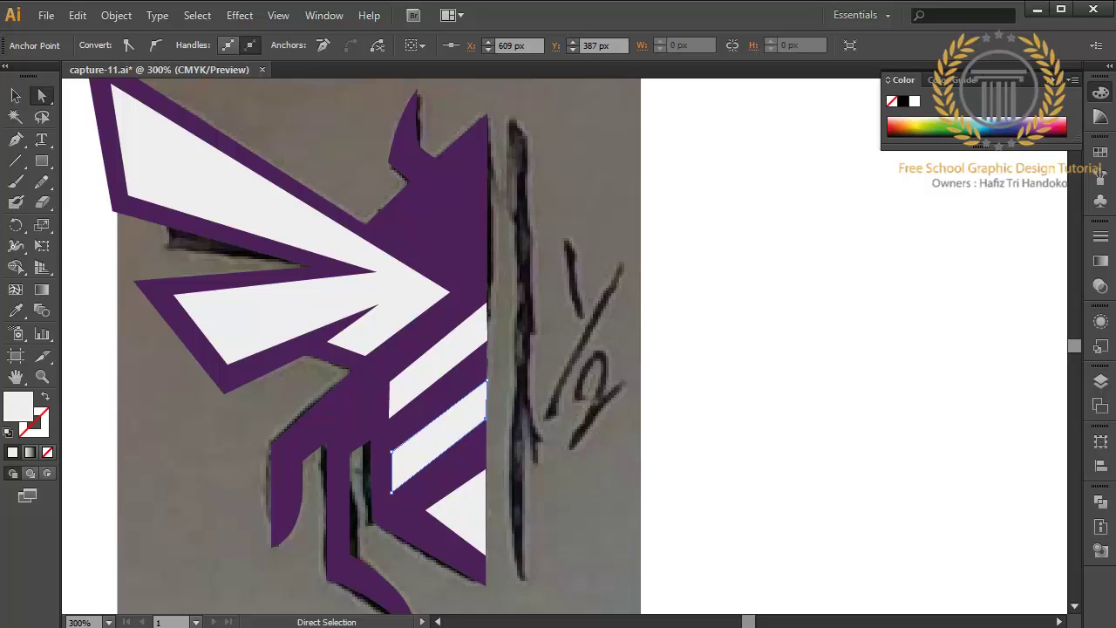
{"action": "left_click_drag", "start_coordinate": [426, 511], "coordinate": [413, 513]}
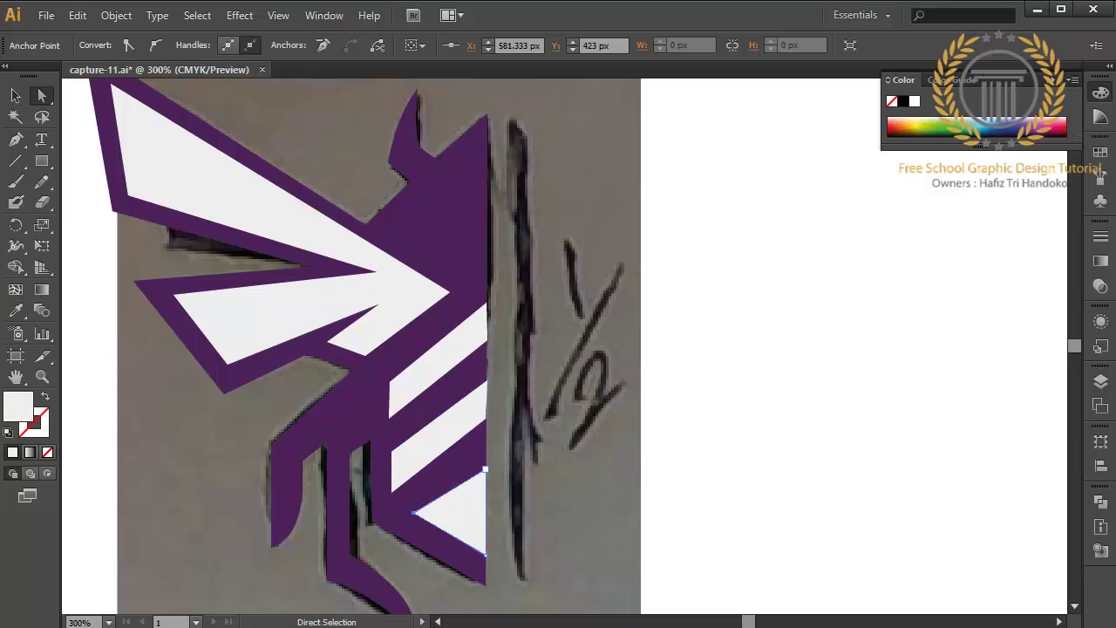
{"action": "left_click_drag", "start_coordinate": [485, 470], "coordinate": [487, 455]}
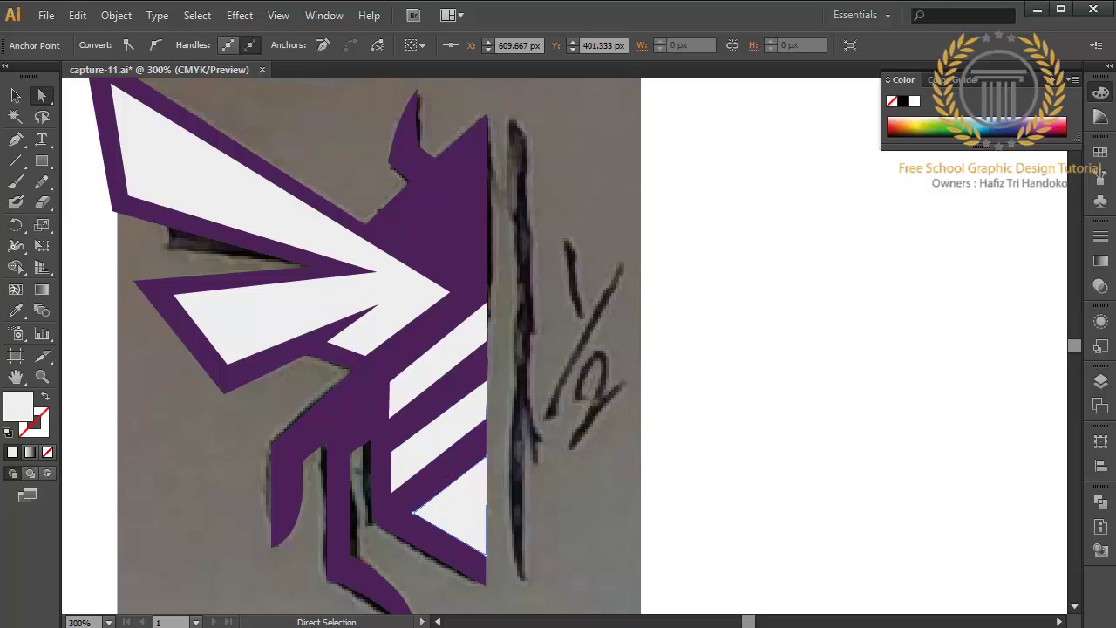
{"action": "left_click", "coordinate": [389, 415]}
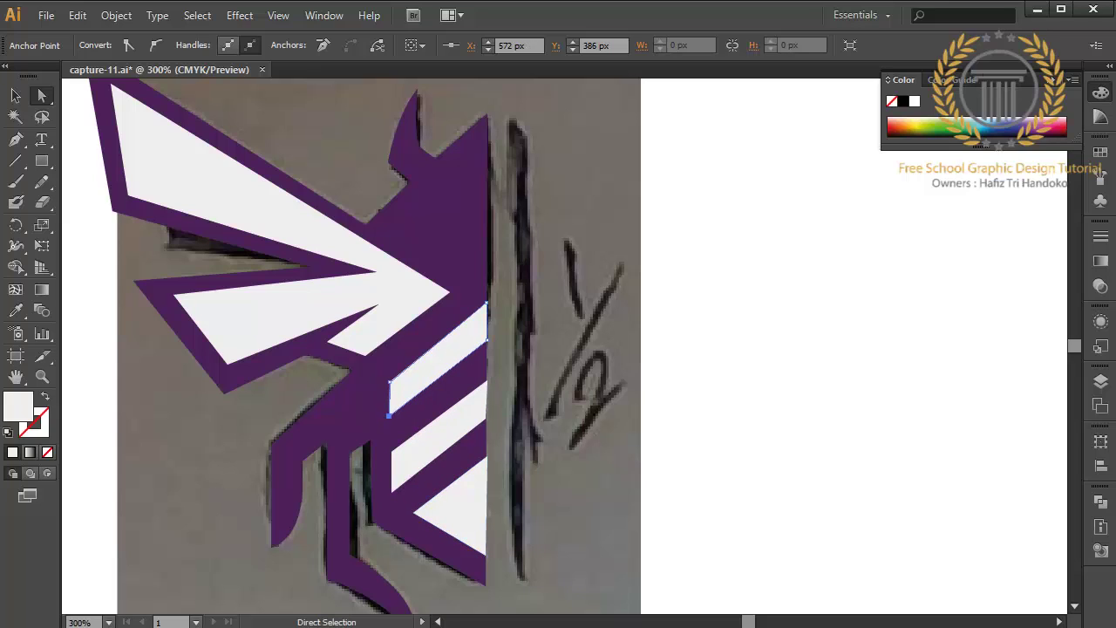
{"action": "left_click_drag", "start_coordinate": [389, 381], "coordinate": [389, 374]}
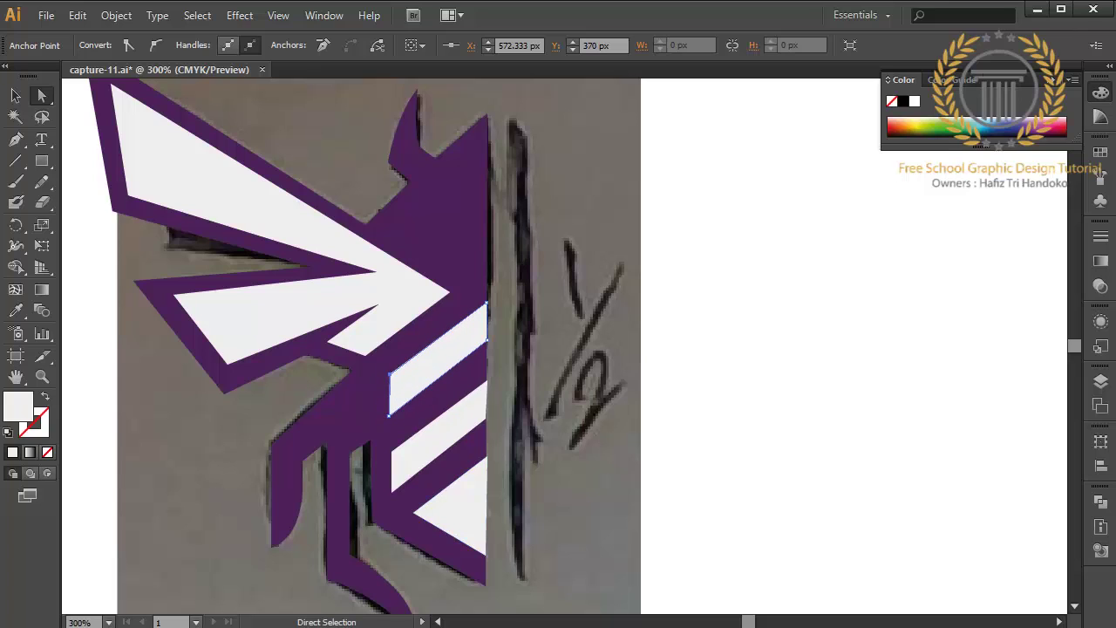
{"action": "key", "text": "v"}
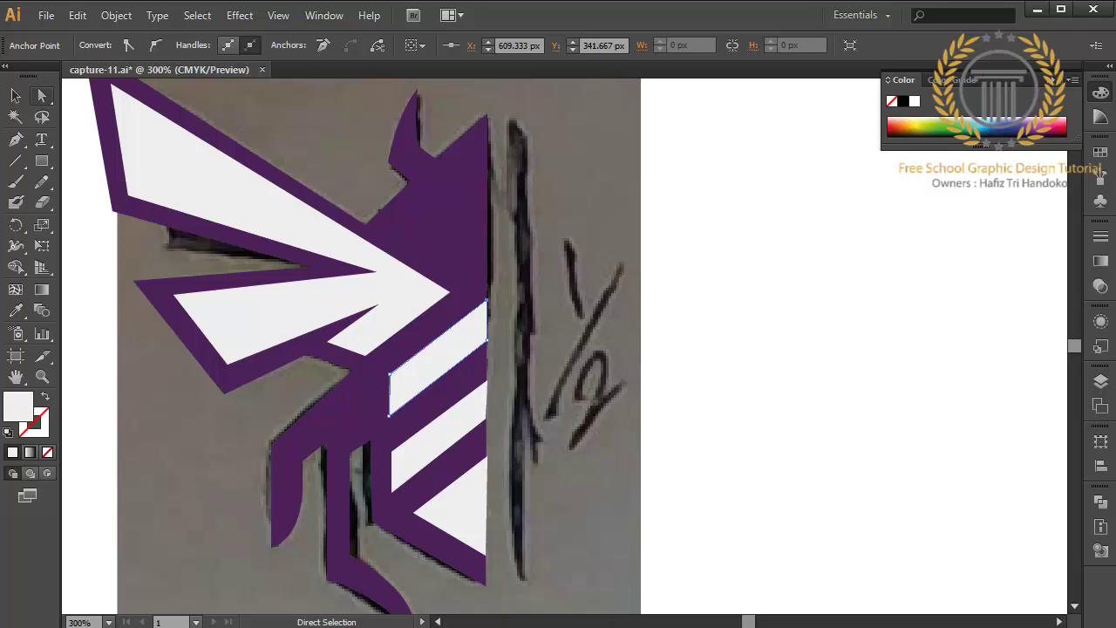
{"action": "left_click", "coordinate": [375, 325]}
- Draw a shading shape on the upper wing filled light grey (dcdcdc)
{"action": "key", "text": "p"}
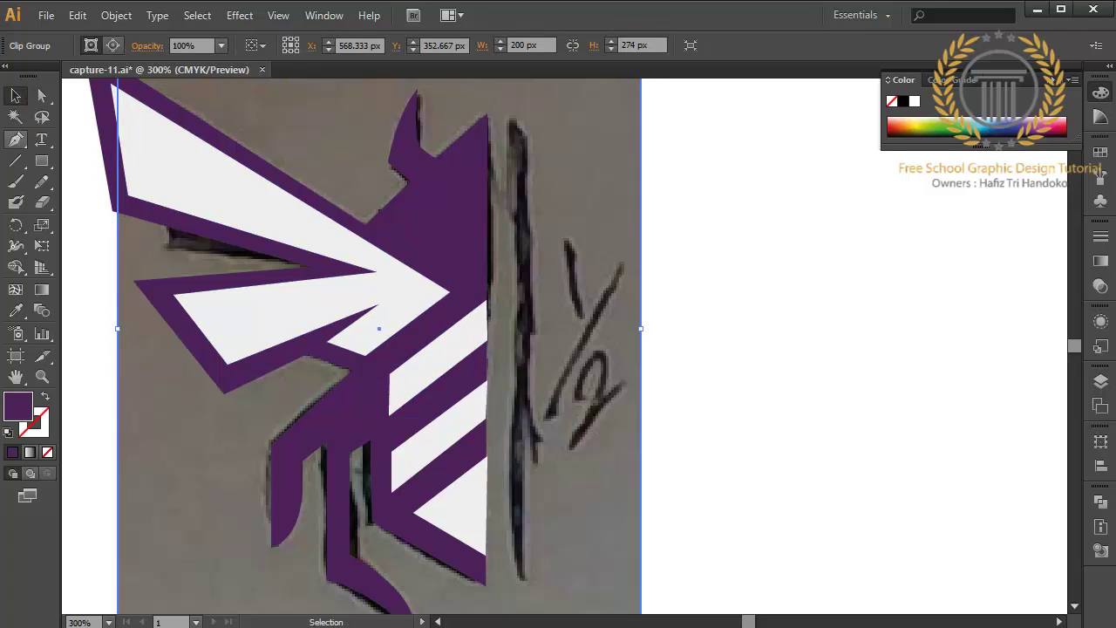
{"action": "key", "text": "ctrl+shift+a"}
{"action": "left_click", "coordinate": [142, 102]}
{"action": "left_click", "coordinate": [161, 186]}
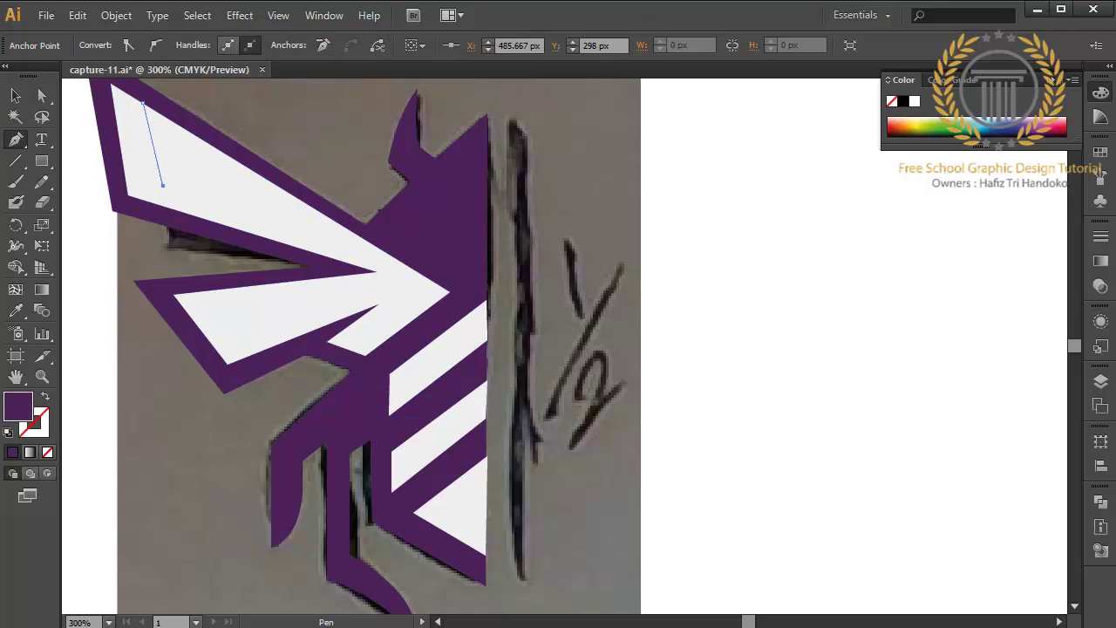
{"action": "left_click", "coordinate": [377, 272]}
{"action": "left_click", "coordinate": [129, 196]}
{"action": "scroll", "coordinate": [129, 195], "scroll_direction": "up", "scroll_amount": 2}
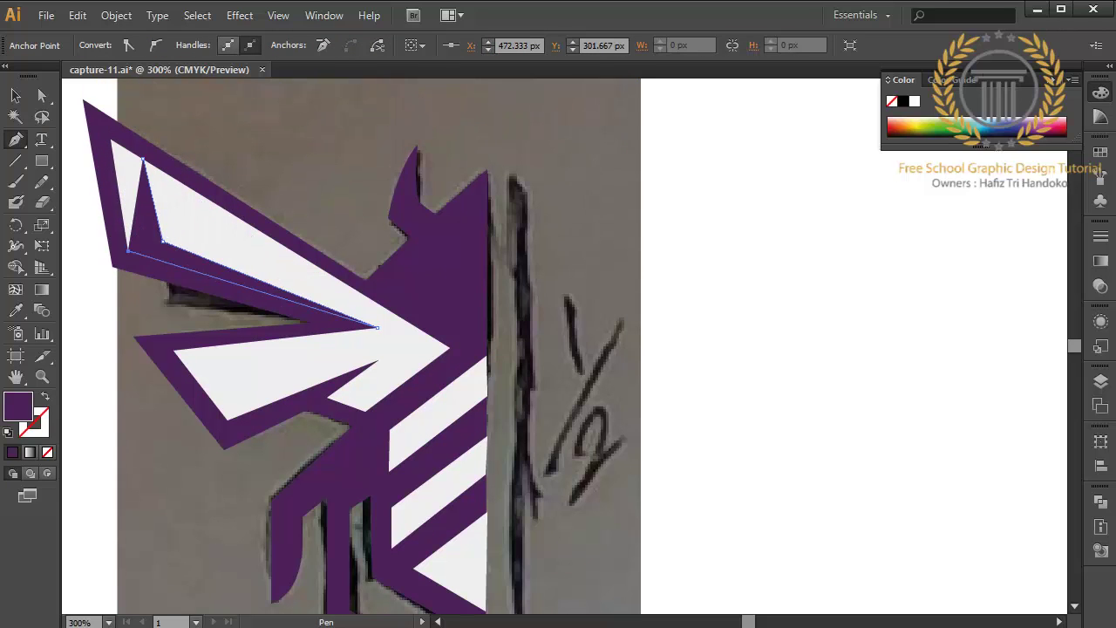
{"action": "left_click", "coordinate": [109, 136]}
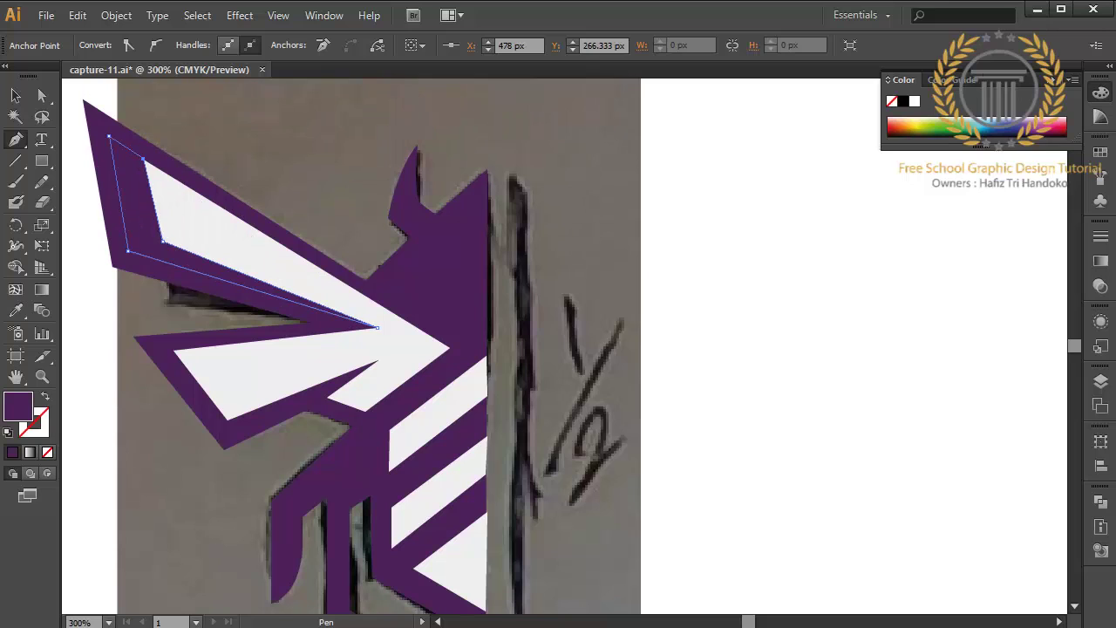
{"action": "double_click", "coordinate": [18, 405]}
{"action": "type", "text": "dcdcdc"}
{"action": "left_click", "coordinate": [959, 215]}
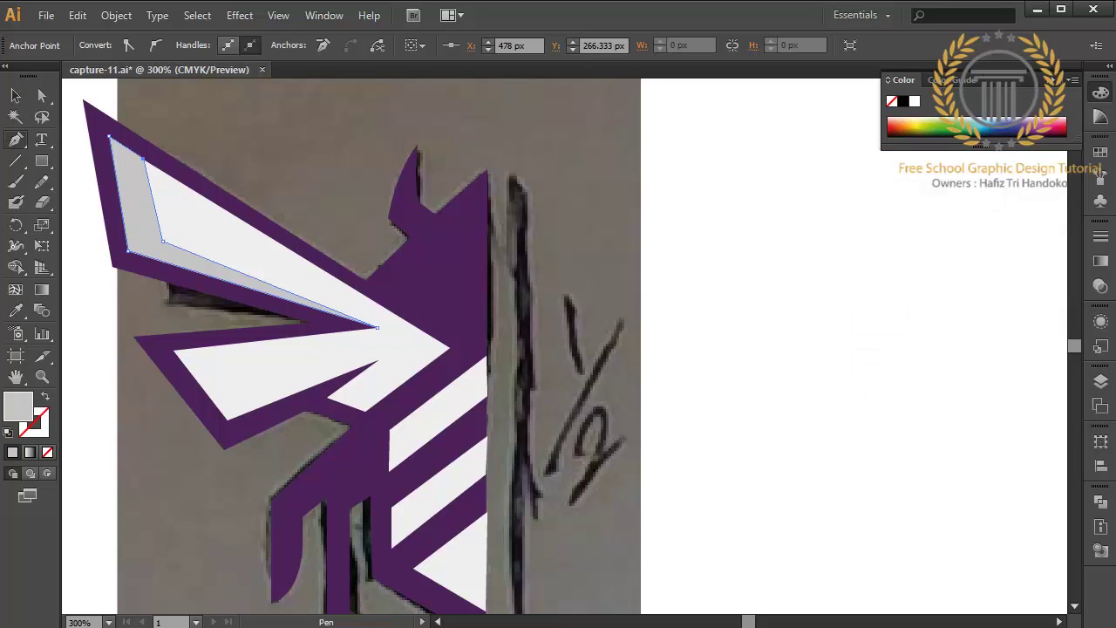
- Draw the lower wing's shading shape and nudge its inner corner into place
{"action": "left_click", "coordinate": [173, 351]}
{"action": "left_click", "coordinate": [227, 419]}
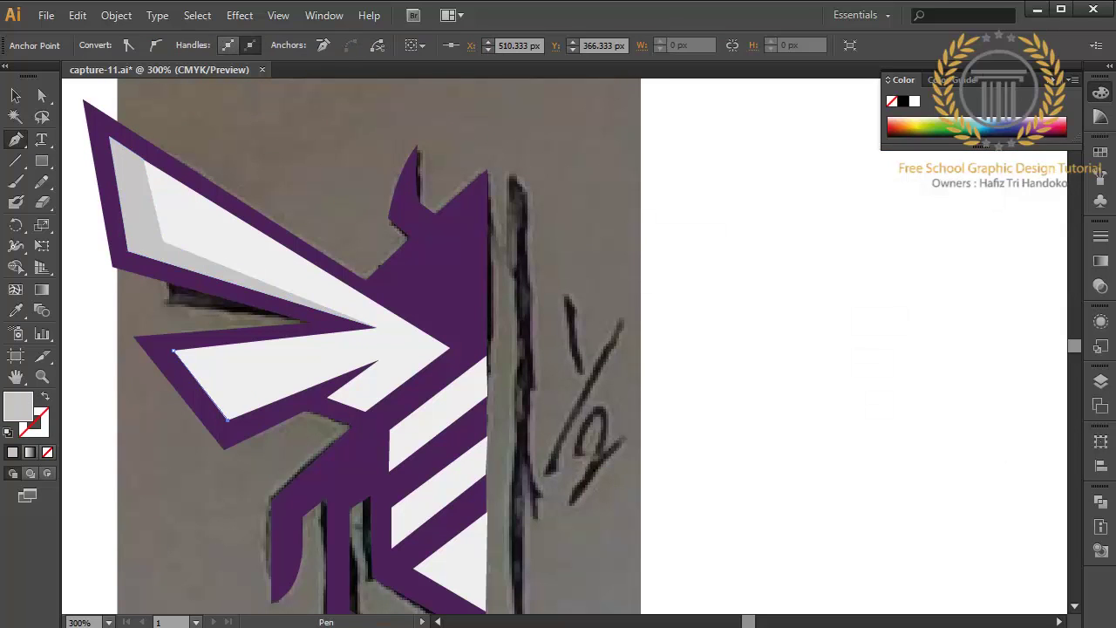
{"action": "left_click", "coordinate": [380, 360]}
{"action": "left_click", "coordinate": [241, 386]}
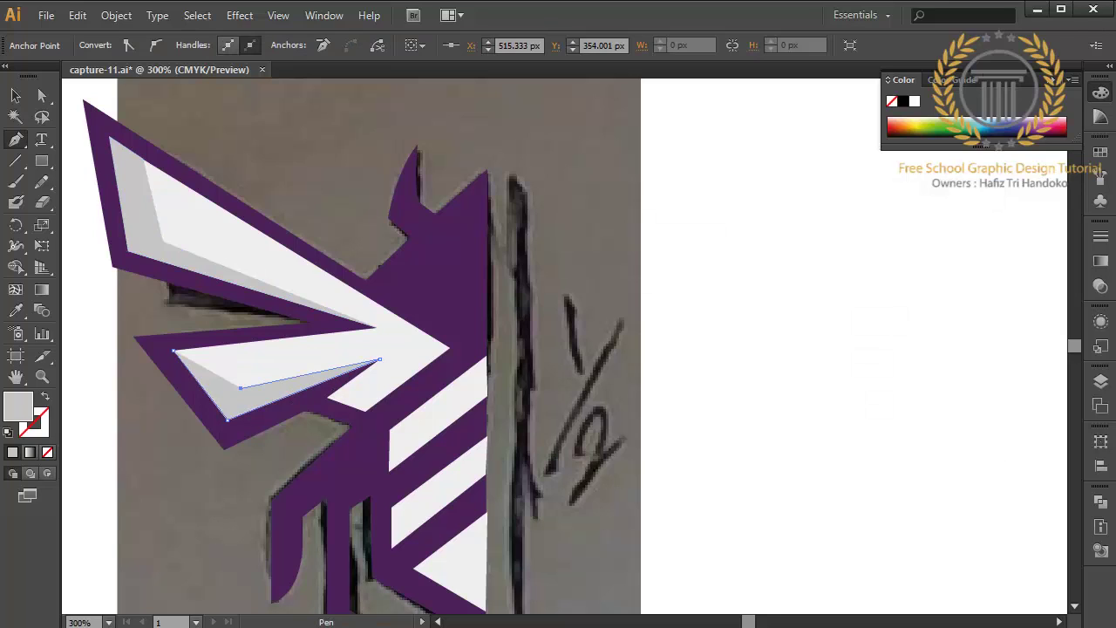
{"action": "left_click", "coordinate": [208, 349]}
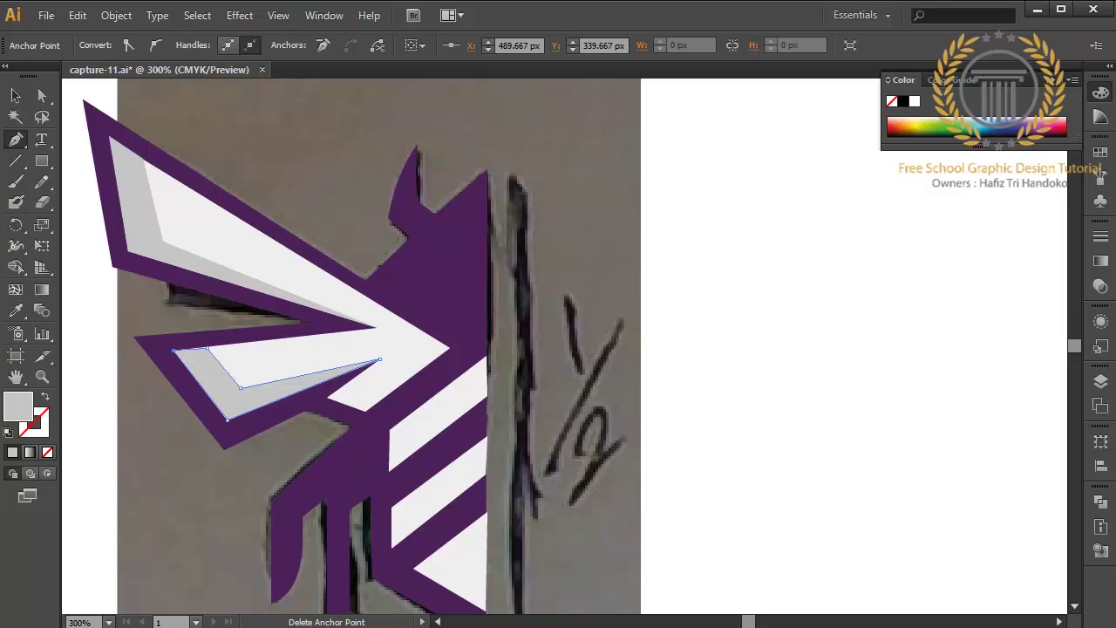
{"action": "left_click", "coordinate": [208, 349], "text": "ctrl"}
{"action": "key", "text": "Right"}
{"action": "key", "text": "Up"}
{"action": "left_click", "coordinate": [174, 351], "text": "ctrl"}
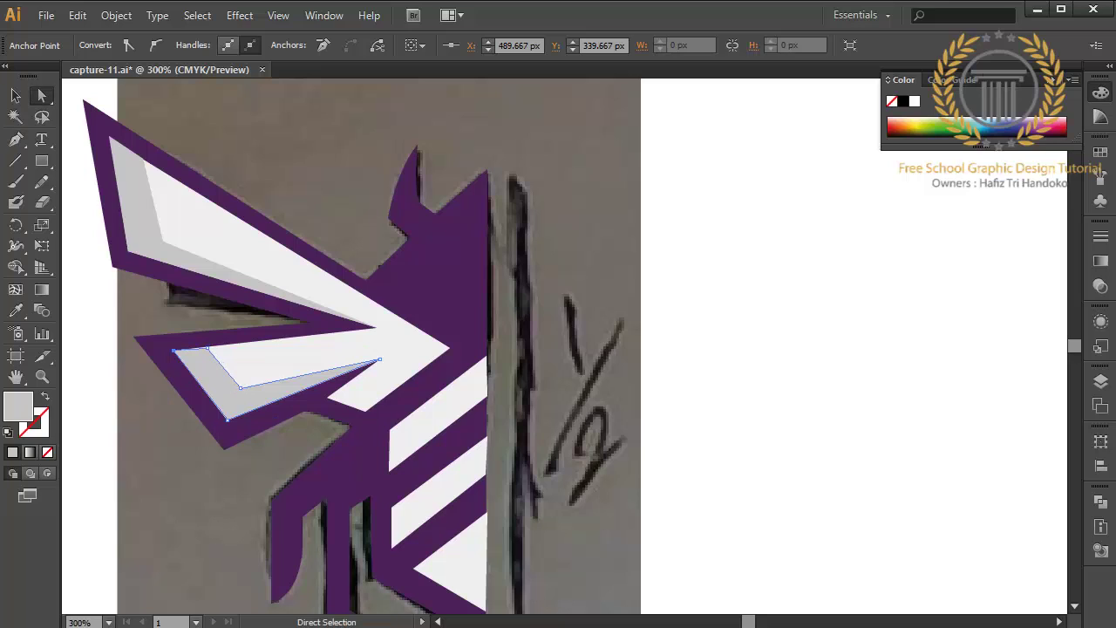
{"action": "left_click_drag", "start_coordinate": [207, 349], "coordinate": [213, 345]}
- Draw a grey chevron shape where the two wings meet
{"action": "key", "text": "p"}
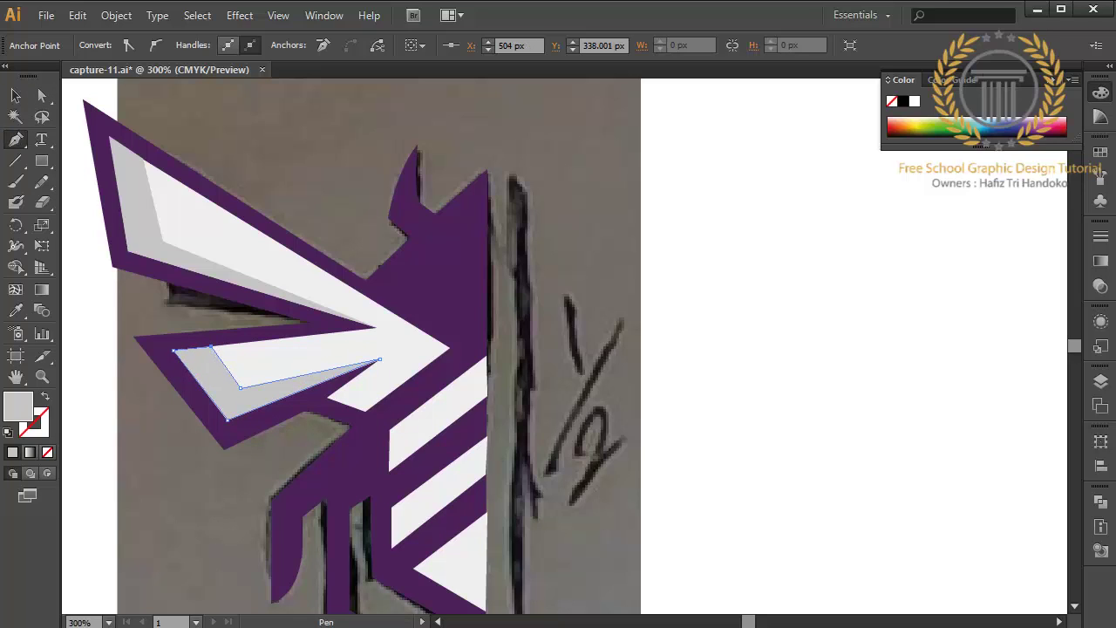
{"action": "key", "text": "ctrl+shift+a"}
{"action": "left_click", "coordinate": [344, 283]}
{"action": "left_click", "coordinate": [425, 347]}
{"action": "left_click", "coordinate": [348, 404]}
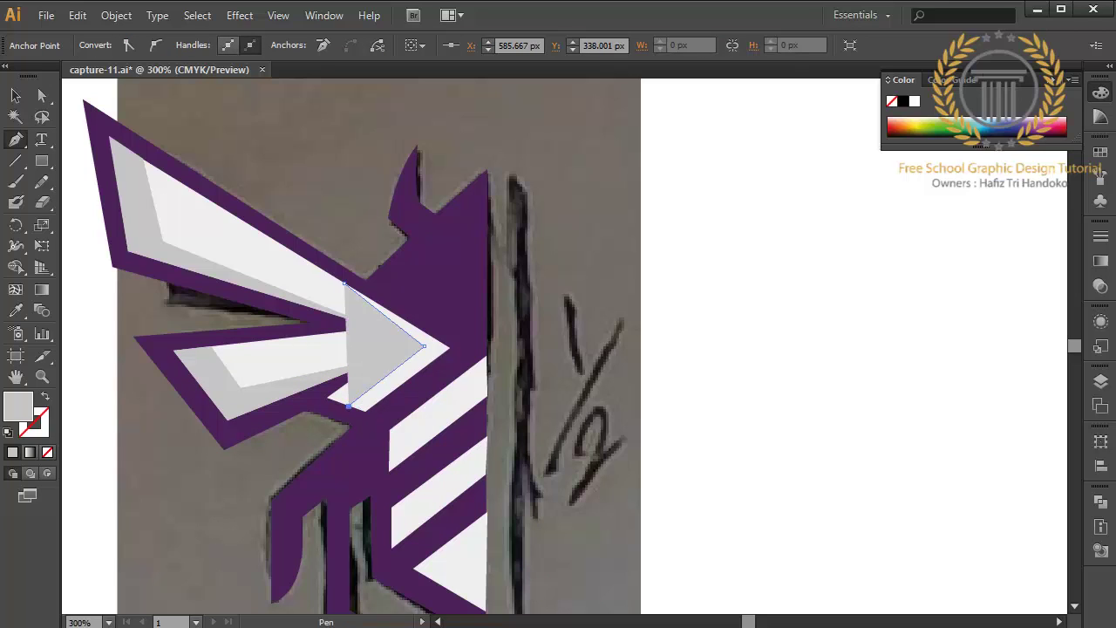
{"action": "left_click", "coordinate": [364, 409]}
{"action": "left_click", "coordinate": [449, 347]}
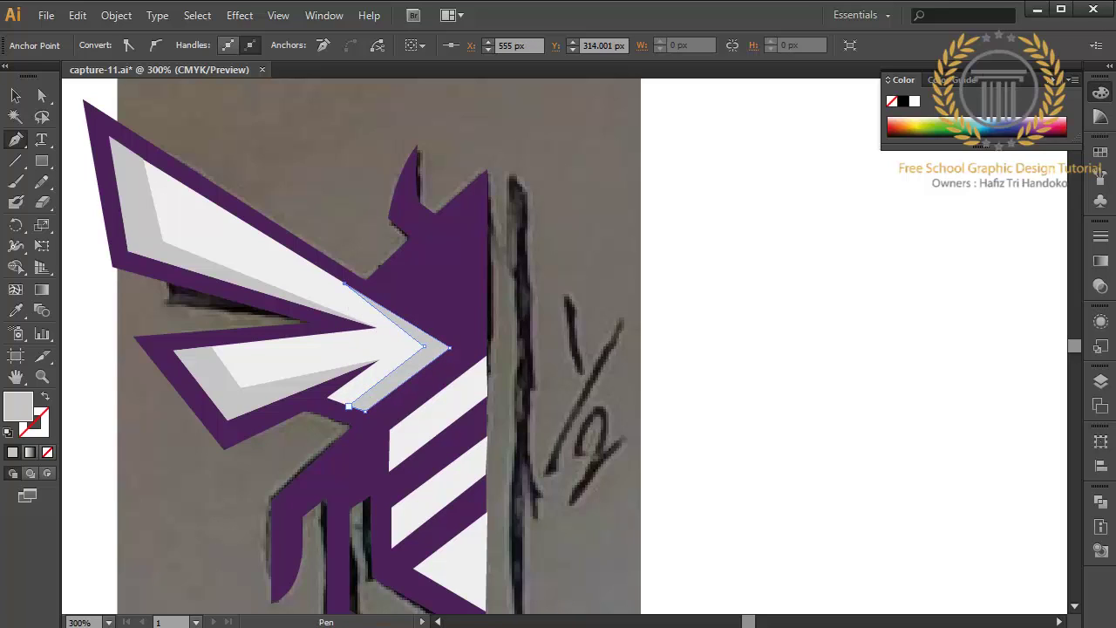
- Fill the three white body stripes with the deeper orange swatch
{"action": "key", "text": "v"}
{"action": "left_click", "coordinate": [436, 410]}
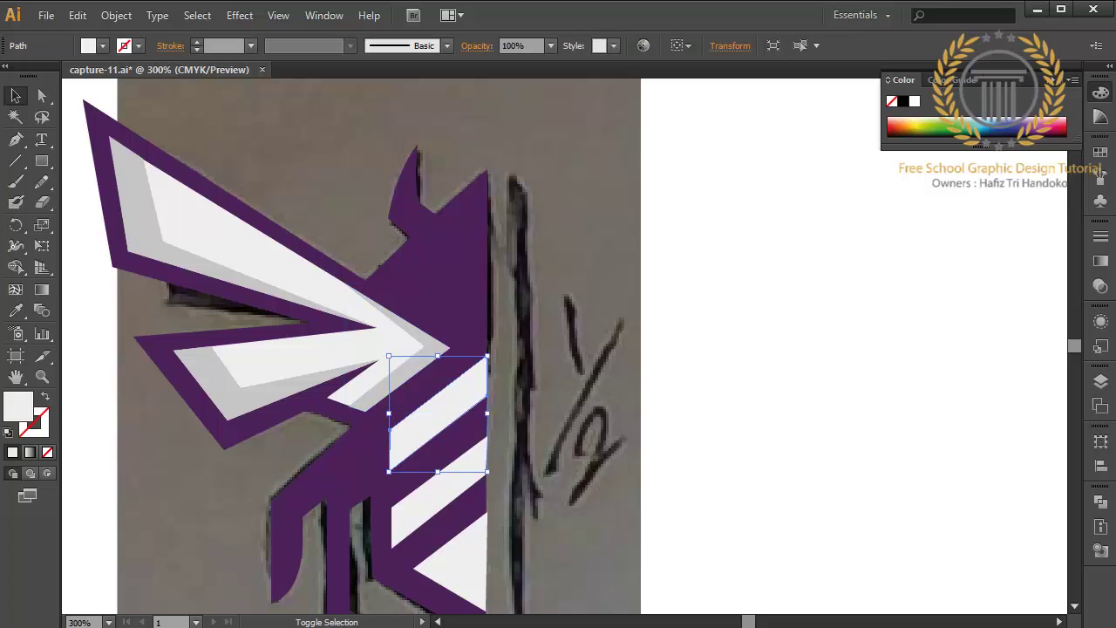
{"action": "left_click", "coordinate": [436, 541], "text": "shift"}
{"action": "left_click", "coordinate": [1100, 152]}
{"action": "left_click", "coordinate": [1042, 159]}
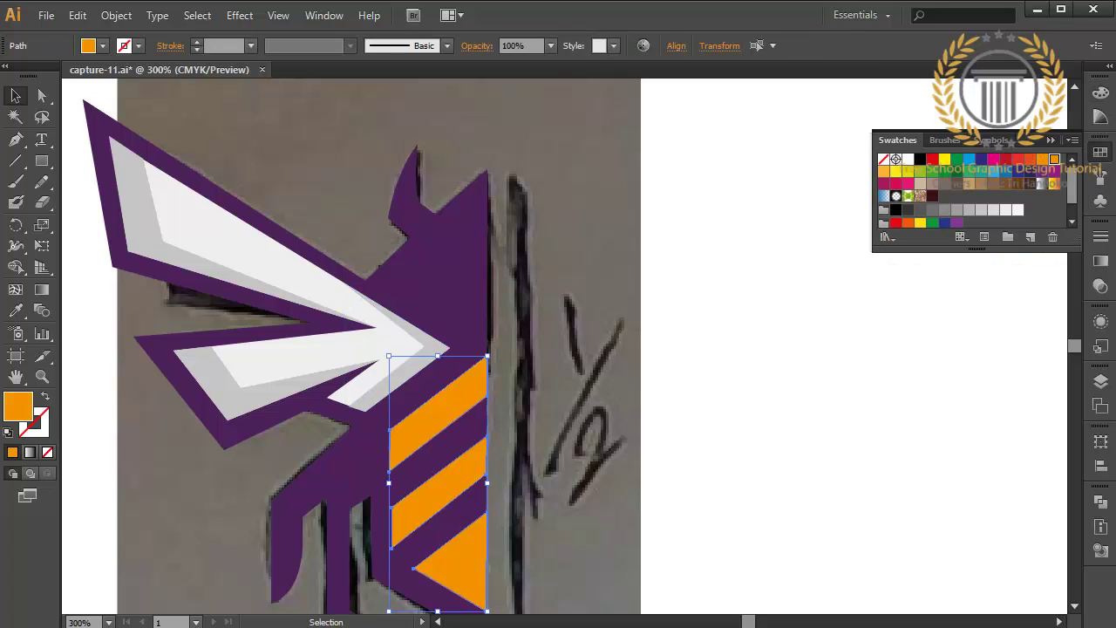
{"action": "left_click", "coordinate": [883, 170]}
{"action": "left_click", "coordinate": [1043, 159]}
{"action": "left_click", "coordinate": [1101, 152]}
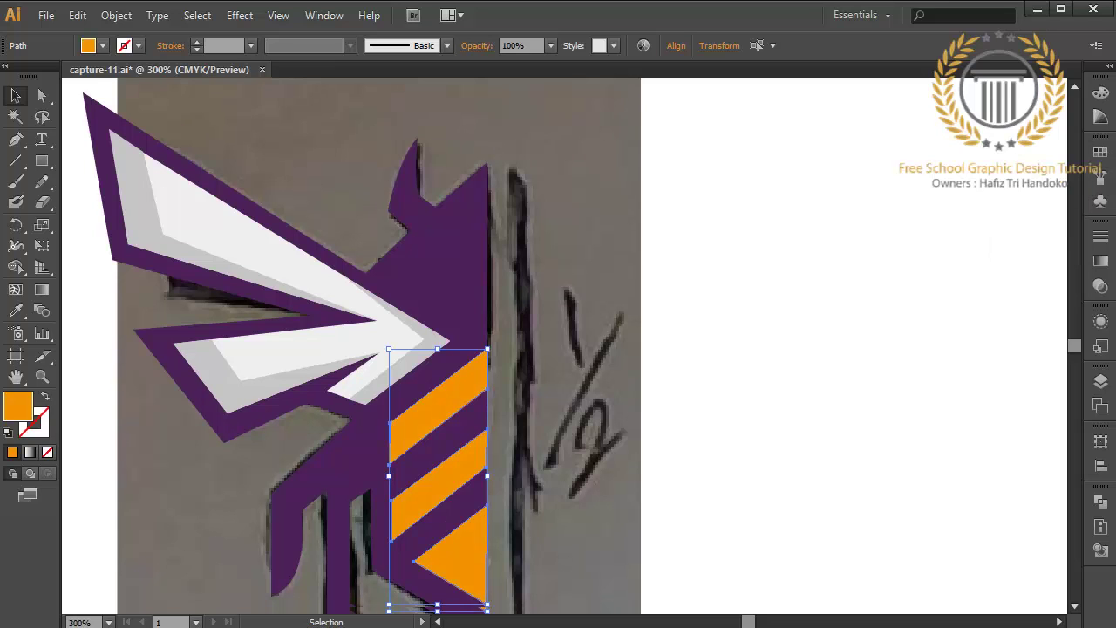
- Select the purple body shape and reopen the Swatches panel
{"action": "left_click", "coordinate": [436, 262]}
{"action": "scroll", "coordinate": [436, 262], "scroll_direction": "down", "scroll_amount": 1}
{"action": "left_click", "coordinate": [1101, 151]}
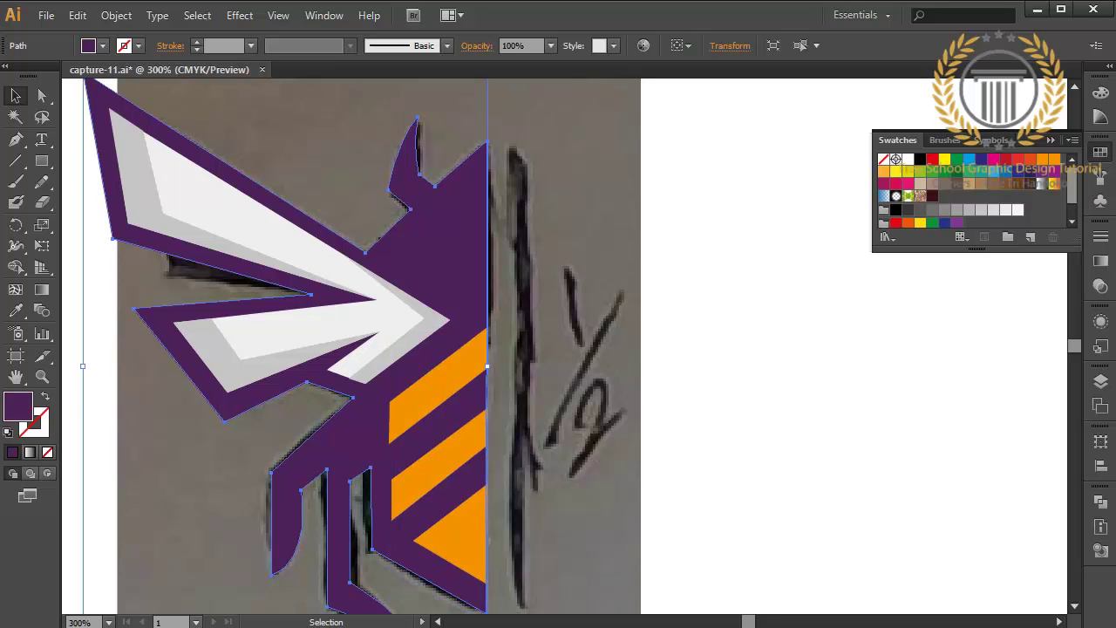
- Delete the background sketch, then copy the bee half and Paste in Front
{"action": "left_click", "coordinate": [567, 349]}
{"action": "key", "text": "Delete"}
{"action": "left_click_drag", "start_coordinate": [323, 184], "coordinate": [573, 446]}
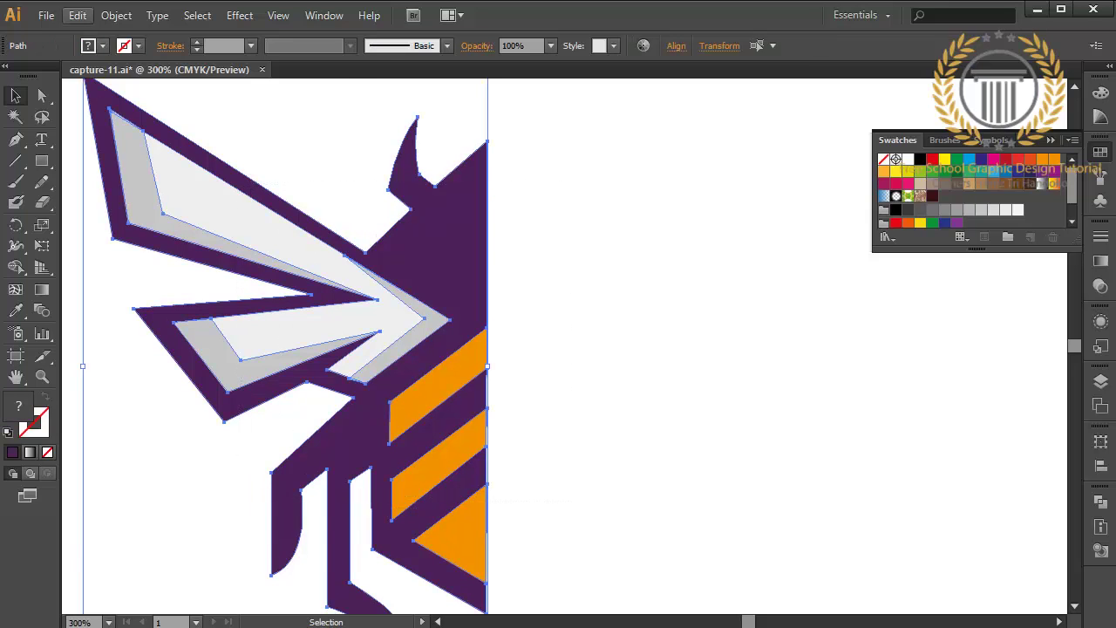
{"action": "left_click", "coordinate": [78, 14]}
{"action": "left_click", "coordinate": [105, 99]}
{"action": "left_click", "coordinate": [78, 15]}
{"action": "left_click", "coordinate": [123, 137]}
- Reflect the pasted copy horizontally and move it flush to the right of the centre line
{"action": "left_click_drag", "start_coordinate": [85, 366], "coordinate": [827, 366]}
{"action": "left_click_drag", "start_coordinate": [524, 419], "coordinate": [184, 418]}
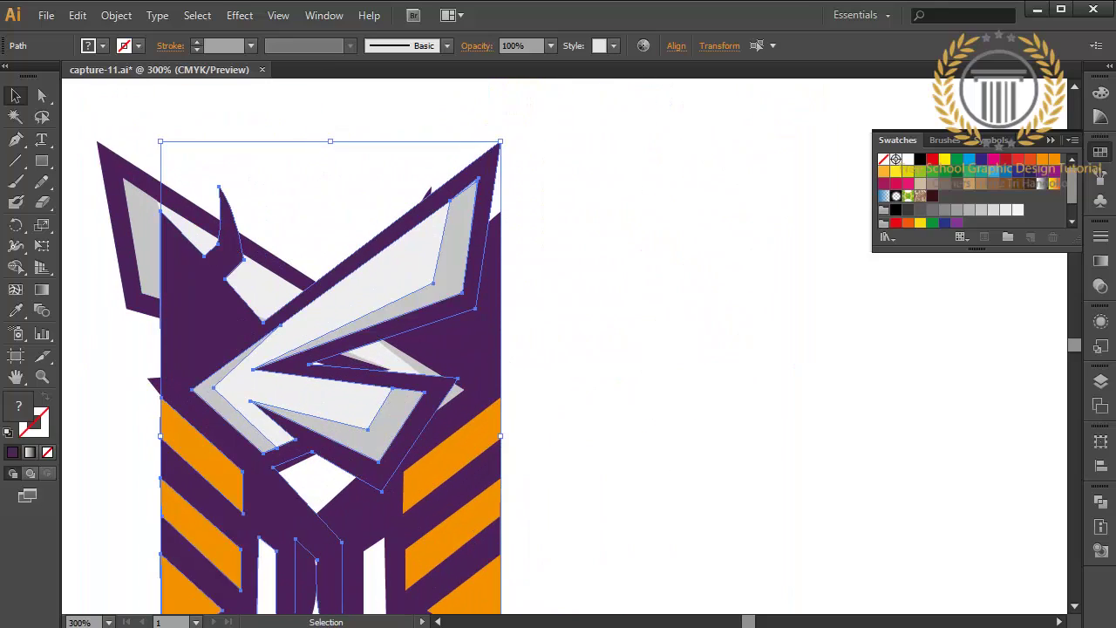
{"action": "left_click_drag", "start_coordinate": [265, 357], "coordinate": [203, 450]}
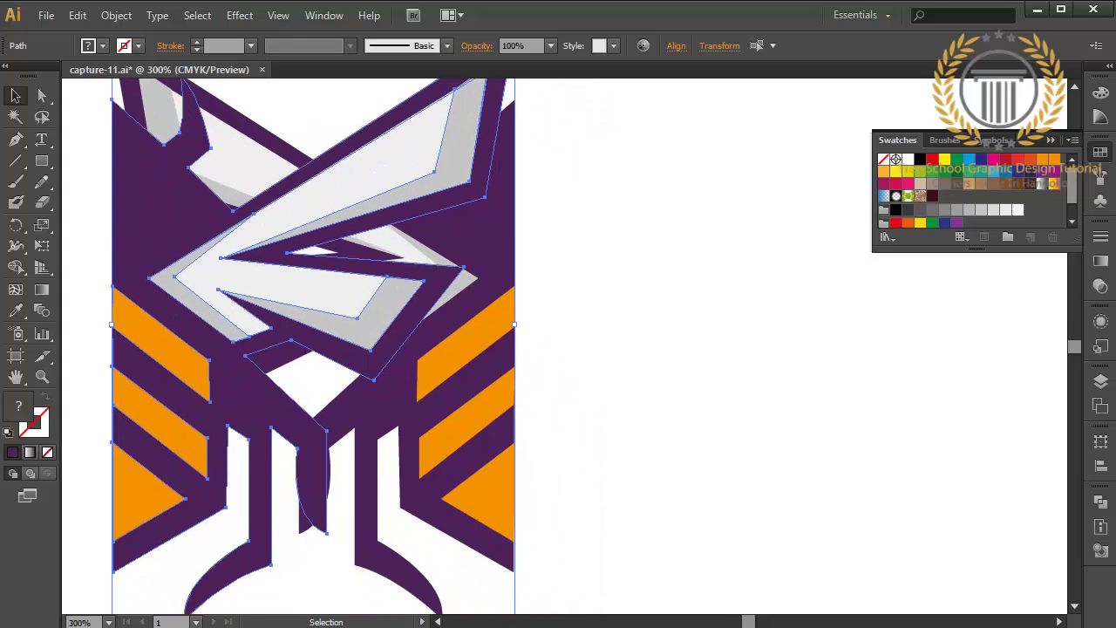
{"action": "left_click_drag", "start_coordinate": [112, 325], "coordinate": [907, 324]}
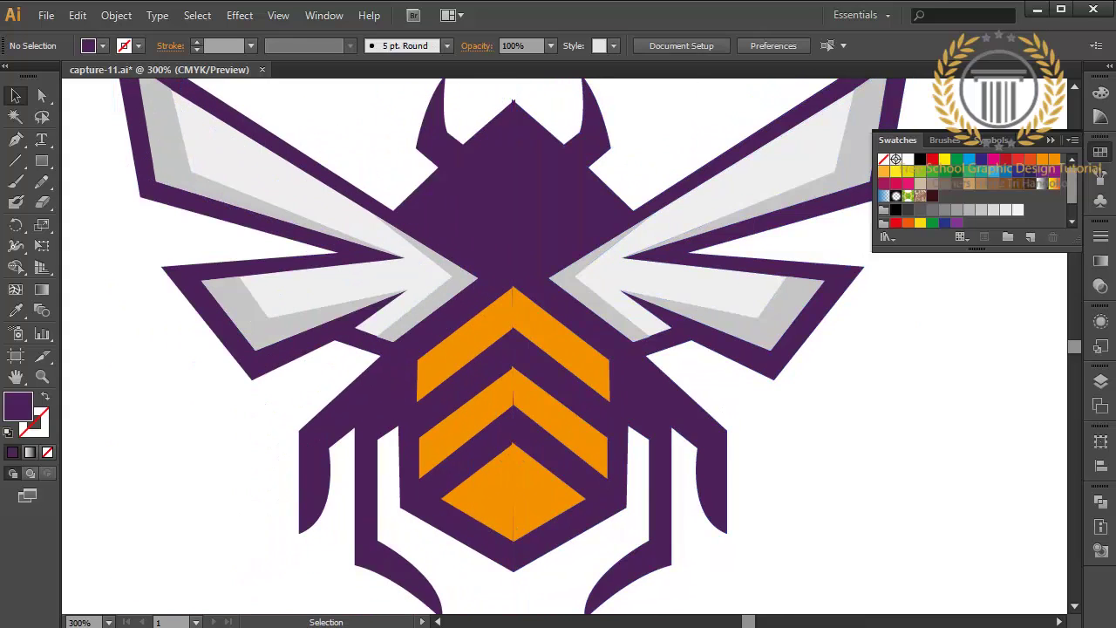
{"action": "left_click_drag", "start_coordinate": [785, 114], "coordinate": [577, 502]}
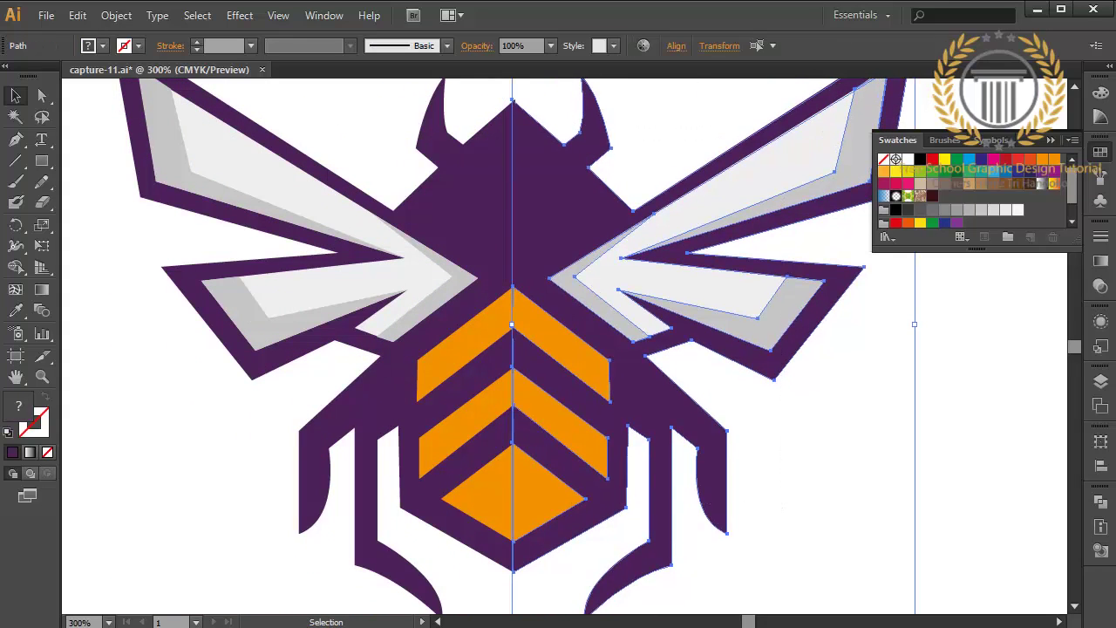
- Nudge the bottom seam point and the orange diamond's bottom point onto the centre line
{"action": "key", "text": "ctrl+shift+a"}
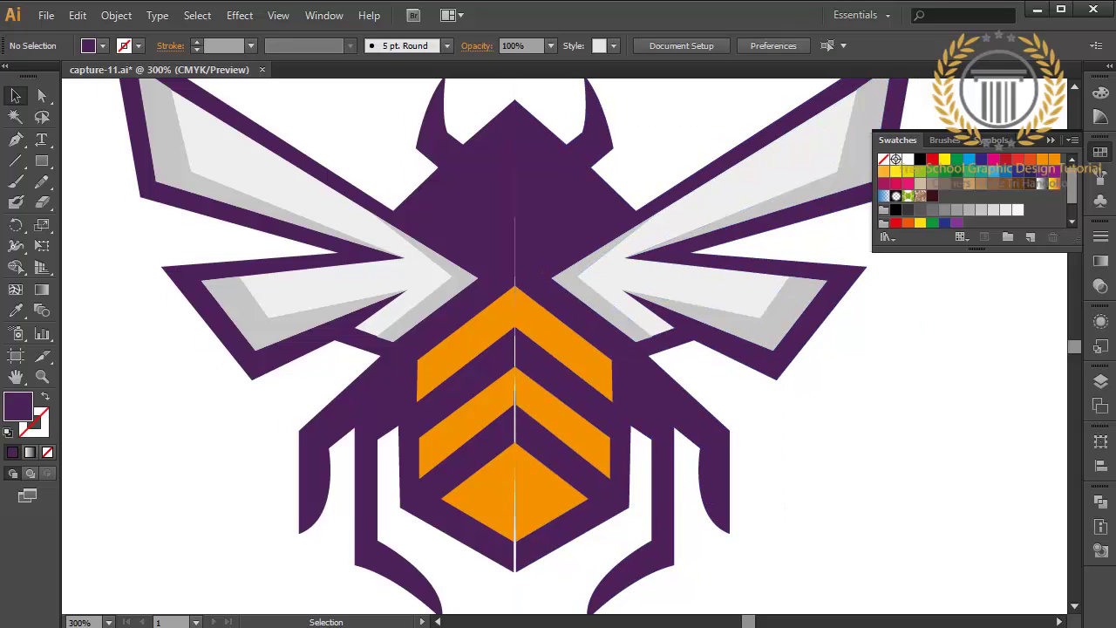
{"action": "key", "text": "ctrl+plus"}
{"action": "key", "text": "ctrl+plus"}
{"action": "key", "text": "a"}
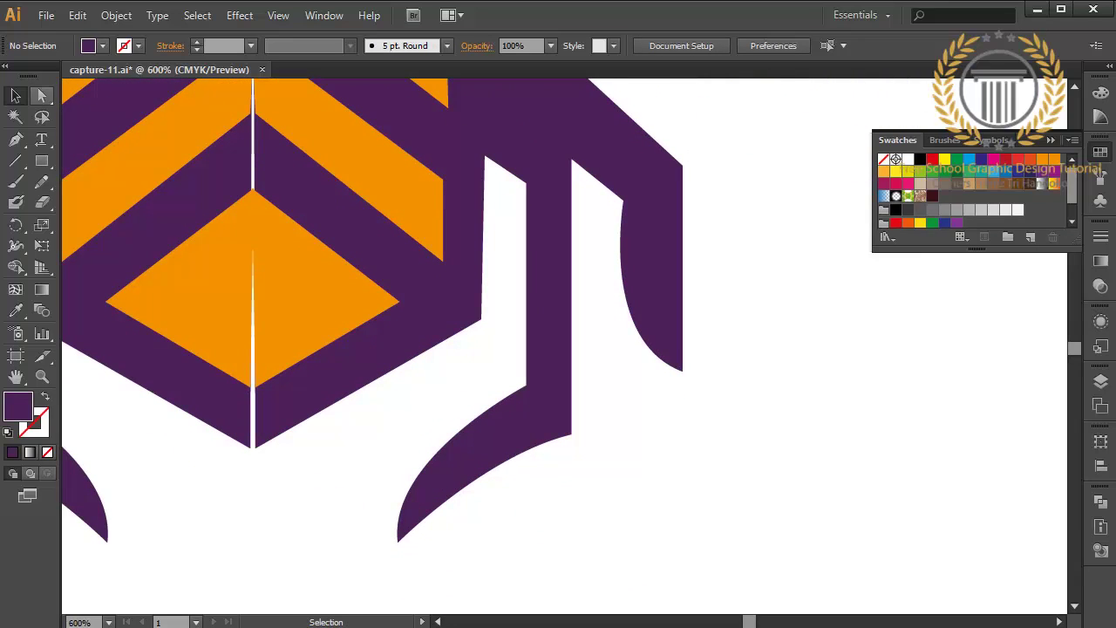
{"action": "left_click", "coordinate": [255, 447]}
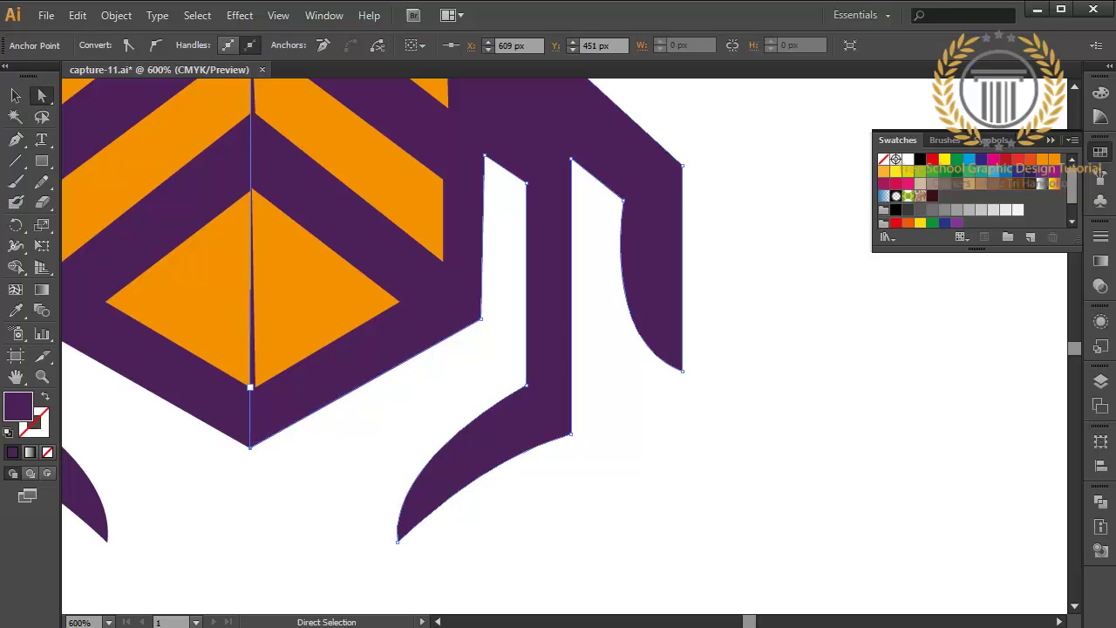
{"action": "left_click_drag", "start_coordinate": [254, 447], "coordinate": [252, 446]}
{"action": "left_click", "coordinate": [250, 446]}
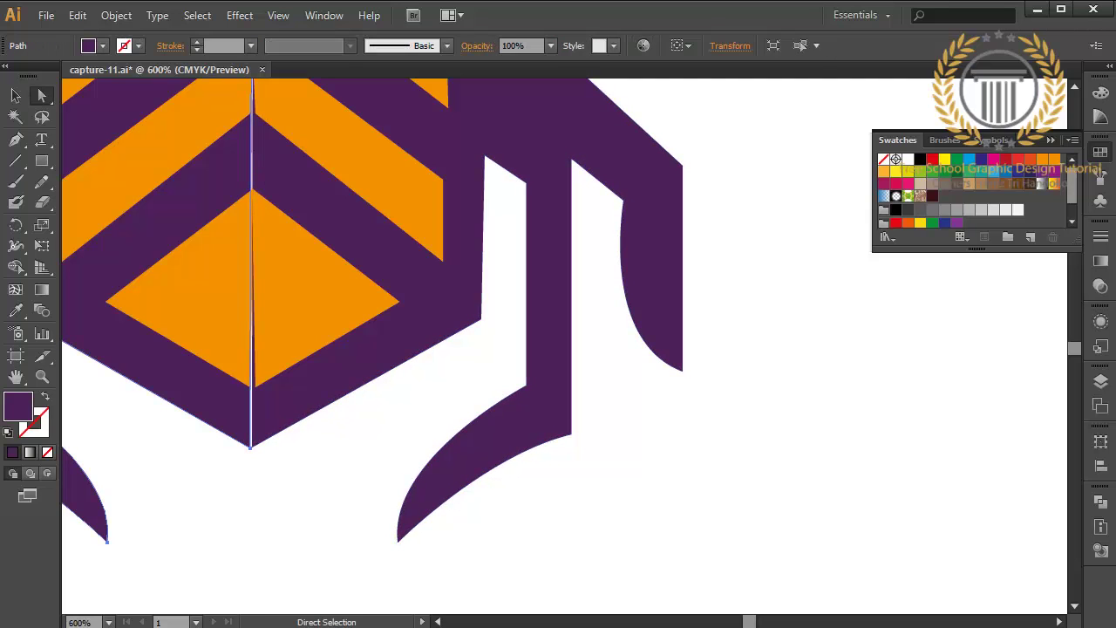
{"action": "left_click", "coordinate": [250, 446]}
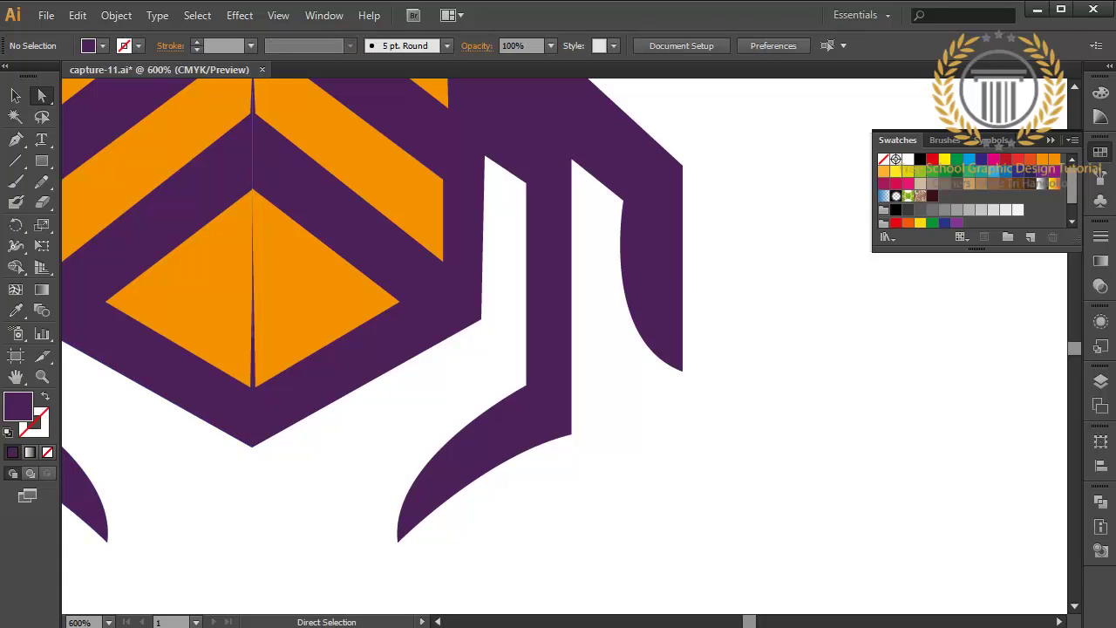
{"action": "left_click", "coordinate": [255, 384]}
{"action": "left_click_drag", "start_coordinate": [255, 386], "coordinate": [254, 391]}
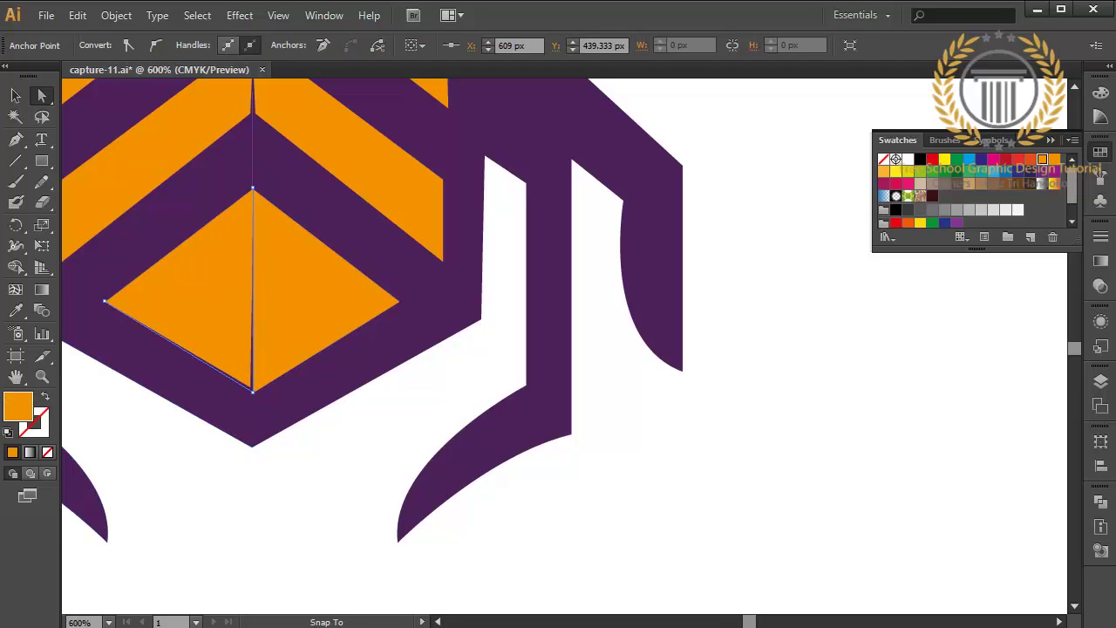
- Move the diamond's lower bottom point onto the centre seam
{"action": "scroll", "coordinate": [253, 392], "scroll_direction": "up", "scroll_amount": 1}
{"action": "left_click", "coordinate": [323, 349]}
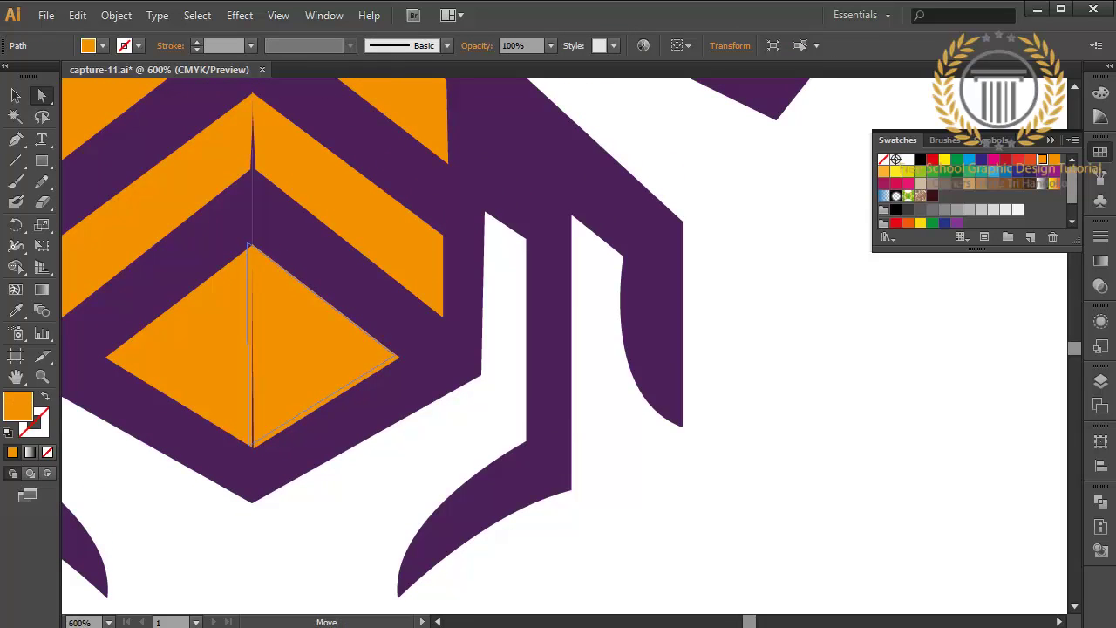
{"action": "left_click", "coordinate": [253, 447]}
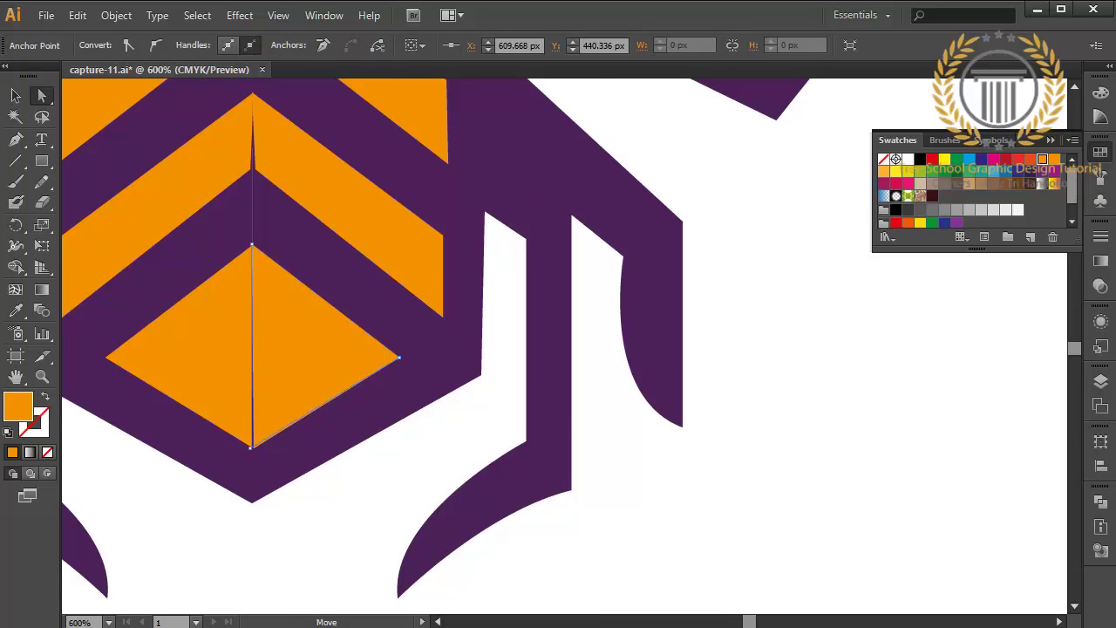
{"action": "key", "text": "ctrl+shift+a"}
{"action": "scroll", "coordinate": [252, 454], "scroll_direction": "up", "scroll_amount": 1}
{"action": "left_click", "coordinate": [248, 465]}
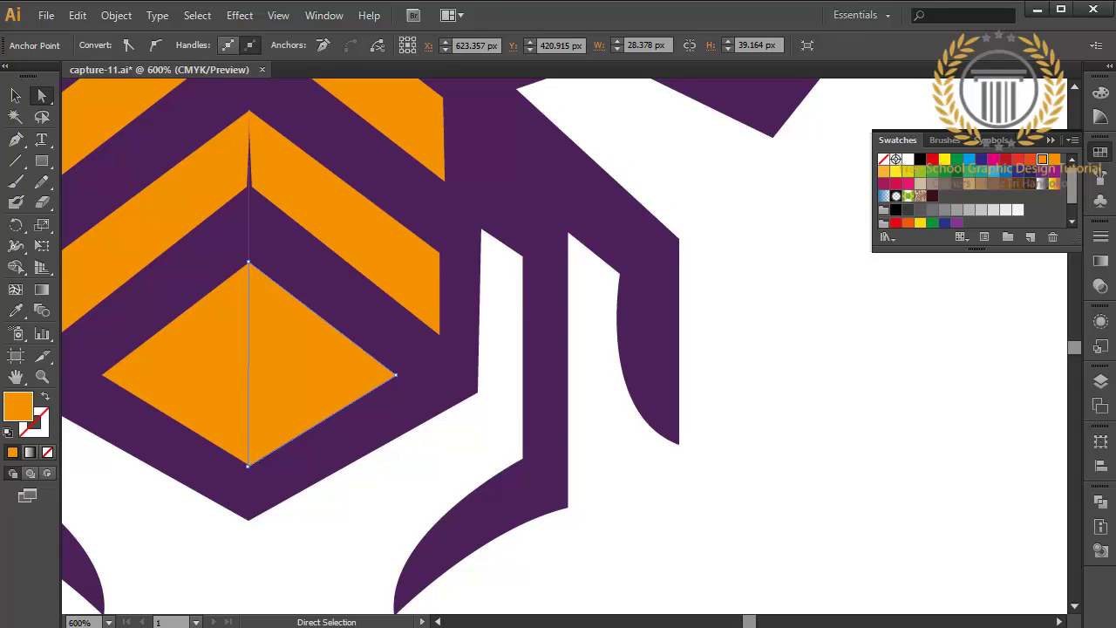
{"action": "left_click", "coordinate": [249, 466]}
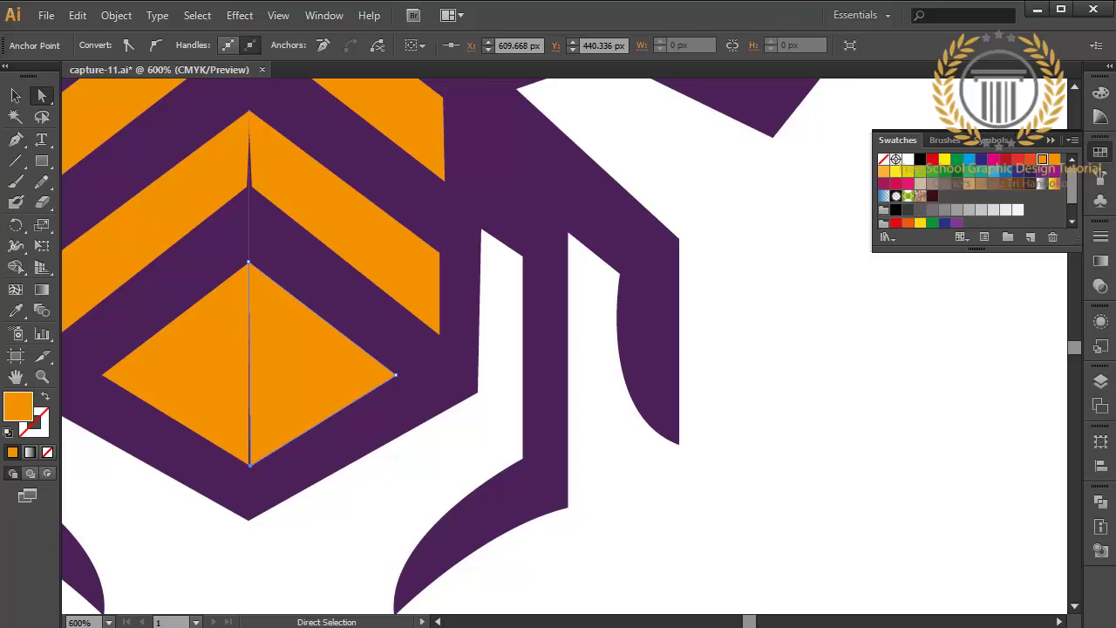
{"action": "left_click_drag", "start_coordinate": [250, 464], "coordinate": [248, 466]}
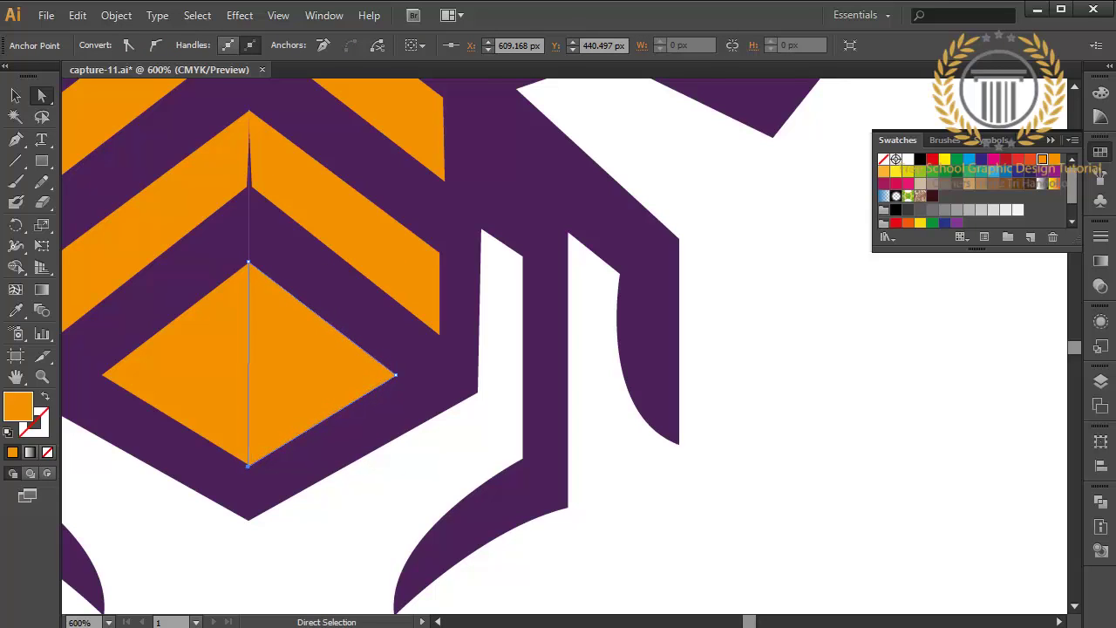
{"action": "mouse_move", "coordinate": [249, 466]}
{"action": "left_mouse_down"}
{"action": "mouse_move", "coordinate": [273, 460]}
{"action": "mouse_move", "coordinate": [249, 464]}
{"action": "left_mouse_up"}
{"action": "key", "text": "ctrl+shift+a"}
- Check the orange chevron's middle point up close, then zoom out to the whole bee
{"action": "key", "text": "ctrl+equal"}
{"action": "key", "text": "ctrl+equal"}
{"action": "key", "text": "ctrl+equal"}
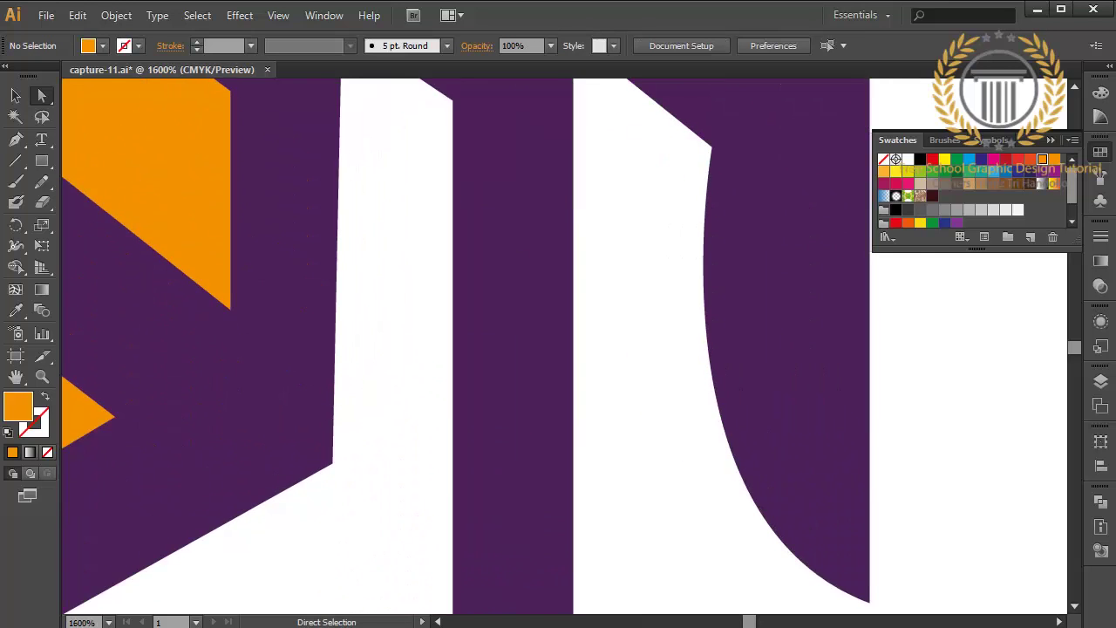
{"action": "scroll", "coordinate": [558, 349], "scroll_direction": "left", "scroll_amount": 5}
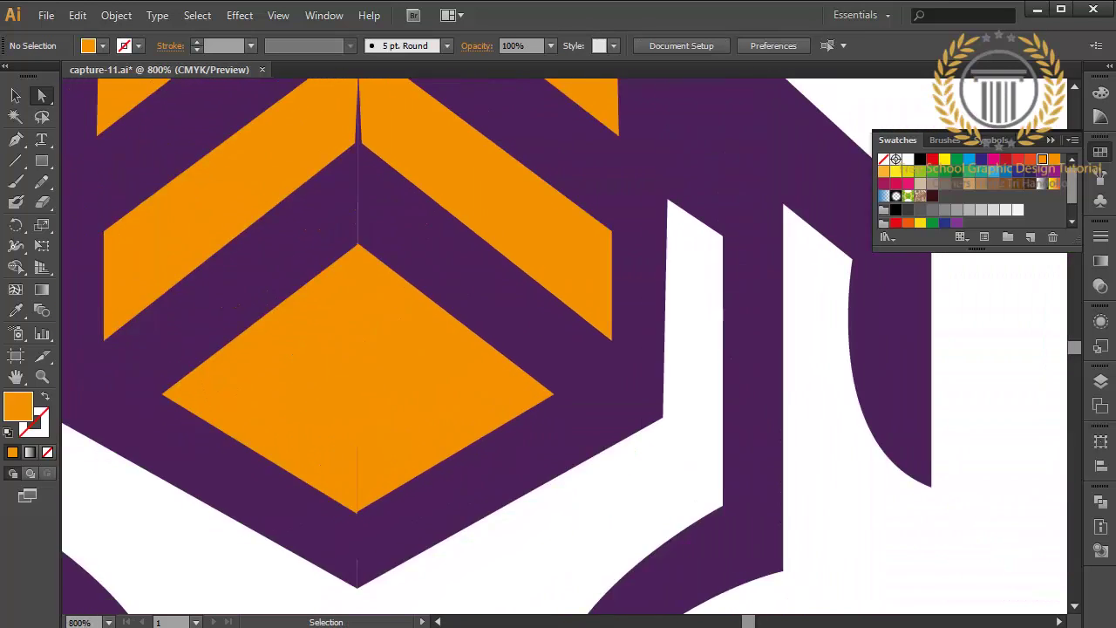
{"action": "scroll", "coordinate": [558, 349], "scroll_direction": "down", "scroll_amount": 1}
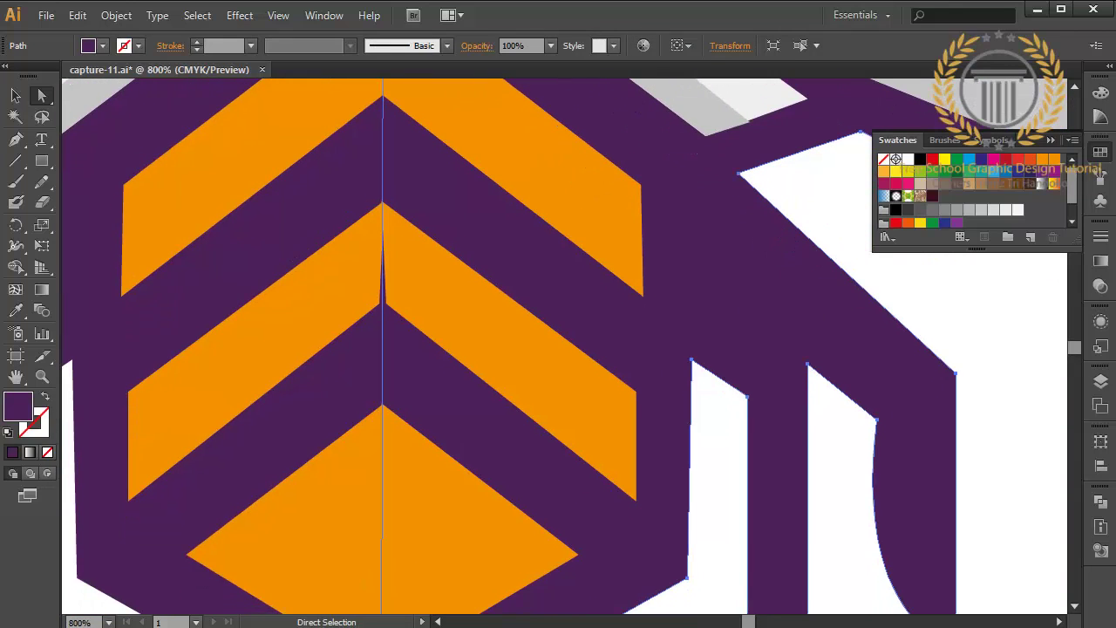
{"action": "left_click", "coordinate": [381, 304]}
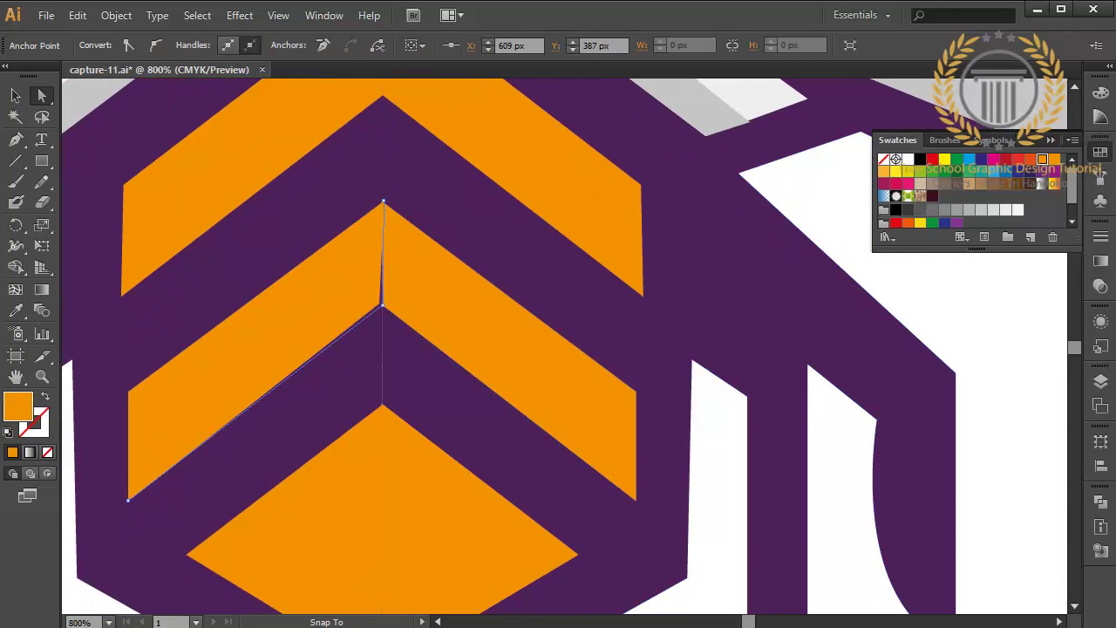
{"action": "key", "text": "ctrl+shift+a"}
{"action": "key", "text": "ctrl+minus"}
{"action": "key", "text": "ctrl+minus"}
{"action": "key", "text": "ctrl+minus"}
- Draw a narrow purple rectangle over the centre seam above the stripes
{"action": "key", "text": "a"}
{"action": "scroll", "coordinate": [558, 349], "scroll_direction": "up", "scroll_amount": 3}
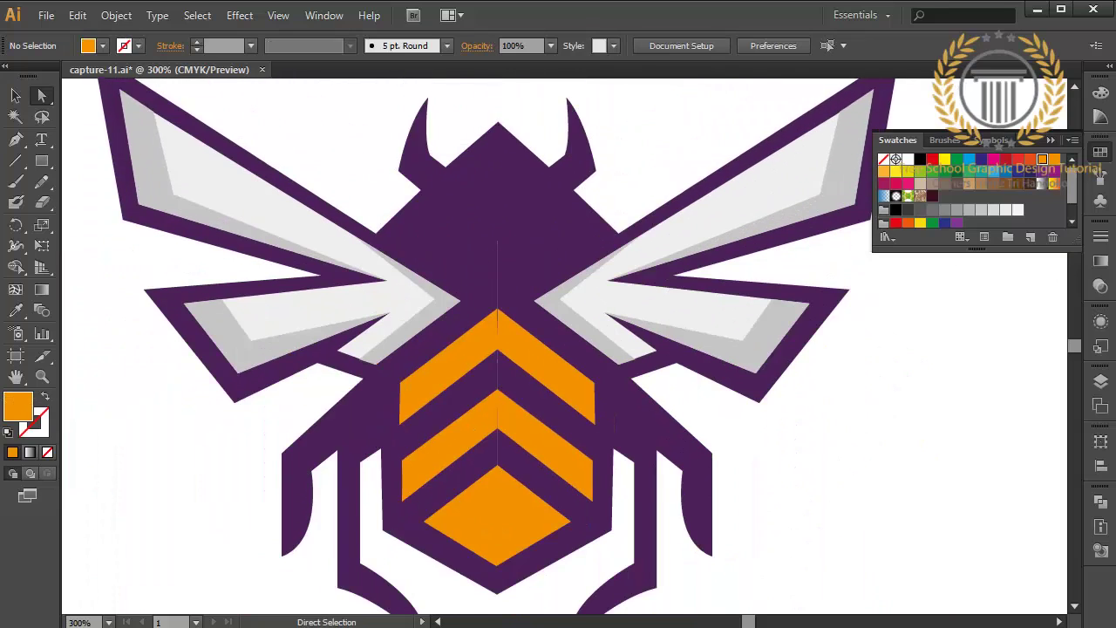
{"action": "key", "text": "m"}
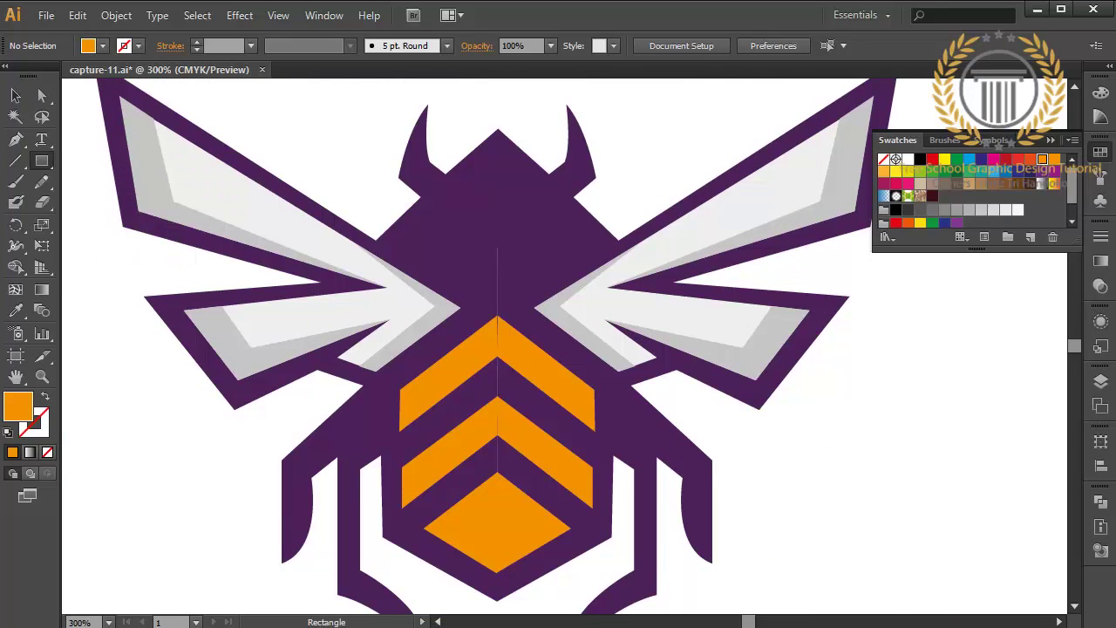
{"action": "key", "text": "v"}
{"action": "left_click", "coordinate": [436, 218]}
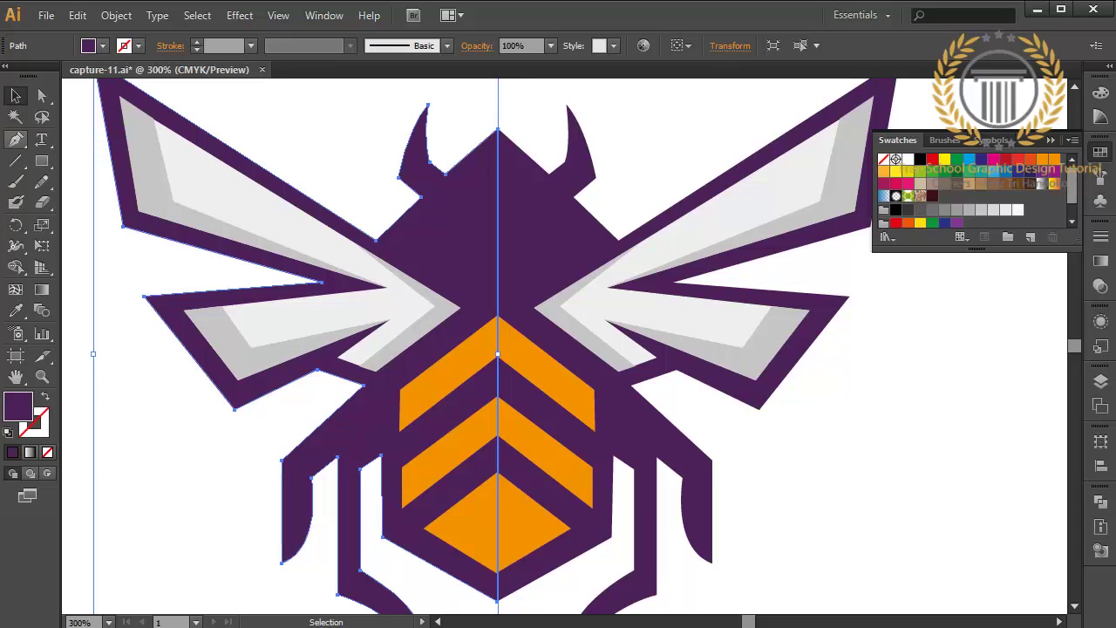
{"action": "key", "text": "m"}
{"action": "left_click_drag", "start_coordinate": [480, 235], "coordinate": [510, 304]}
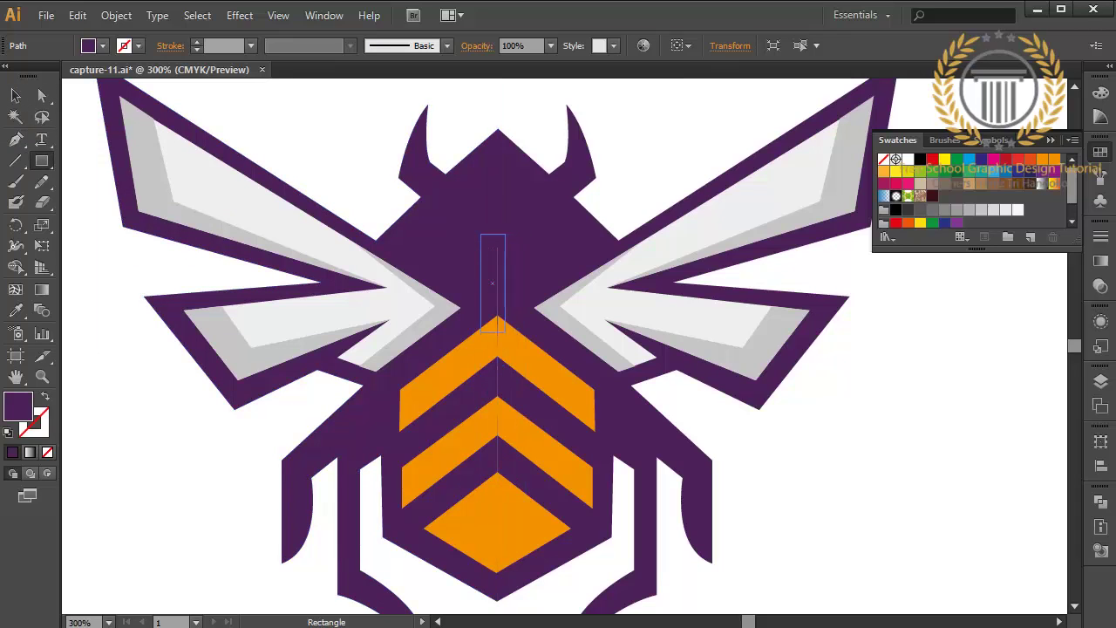
- Stretch the centre bar down over the full seam and deselect it
{"action": "key", "text": "v"}
{"action": "left_click", "coordinate": [558, 218], "text": "shift"}
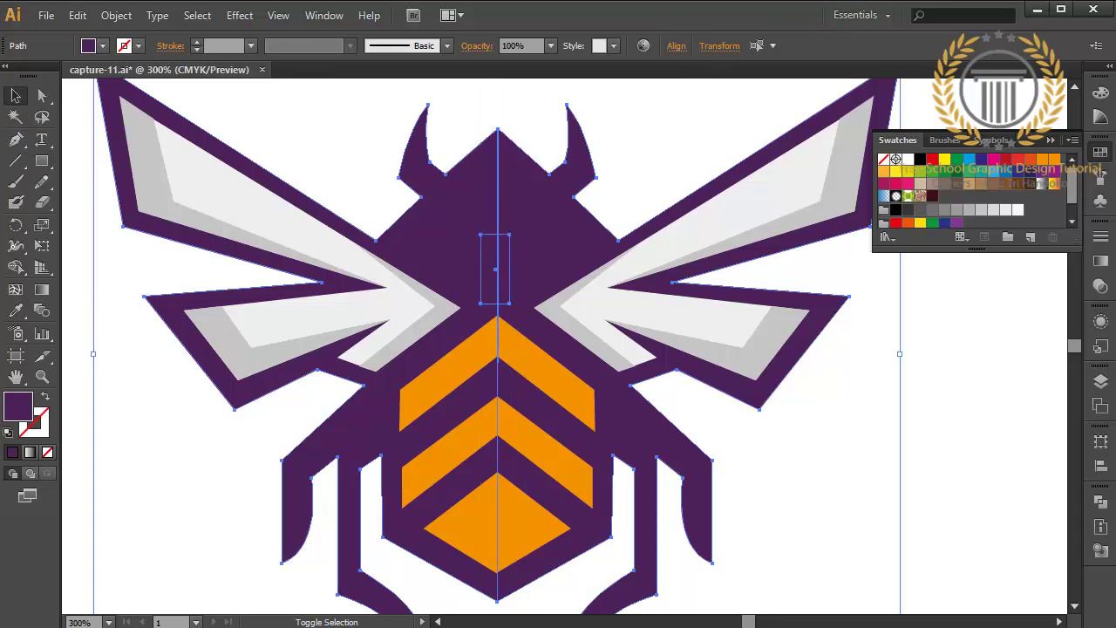
{"action": "left_click", "coordinate": [436, 218], "text": "shift"}
{"action": "key", "text": "ctrl+shift+a"}
{"action": "left_click", "coordinate": [494, 268]}
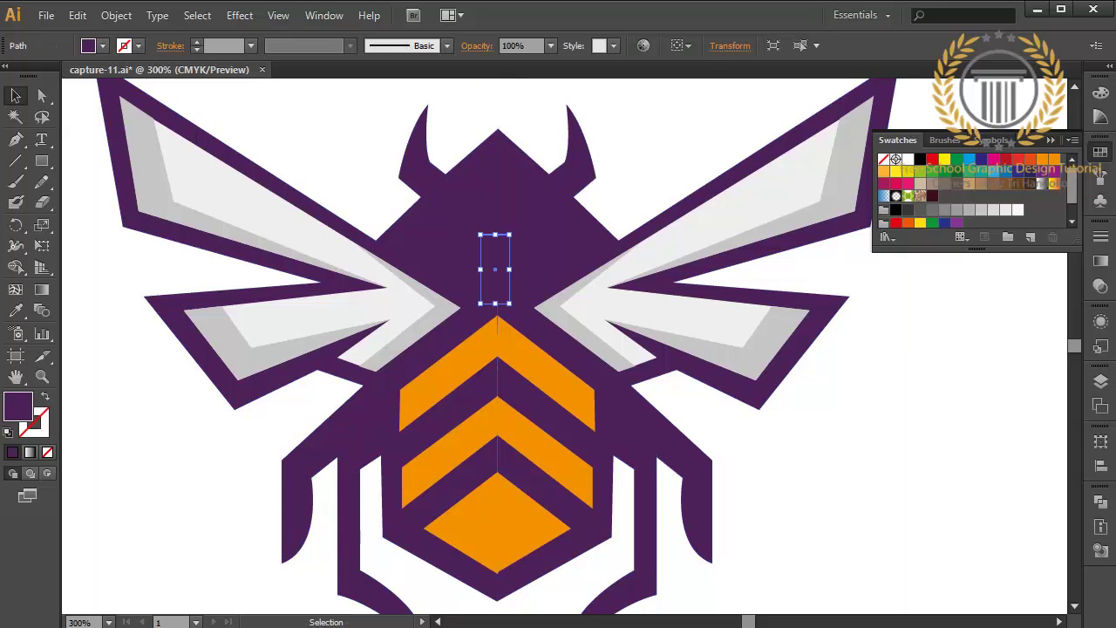
{"action": "left_click_drag", "start_coordinate": [494, 304], "coordinate": [494, 586]}
{"action": "key", "text": "ctrl+shift+a"}
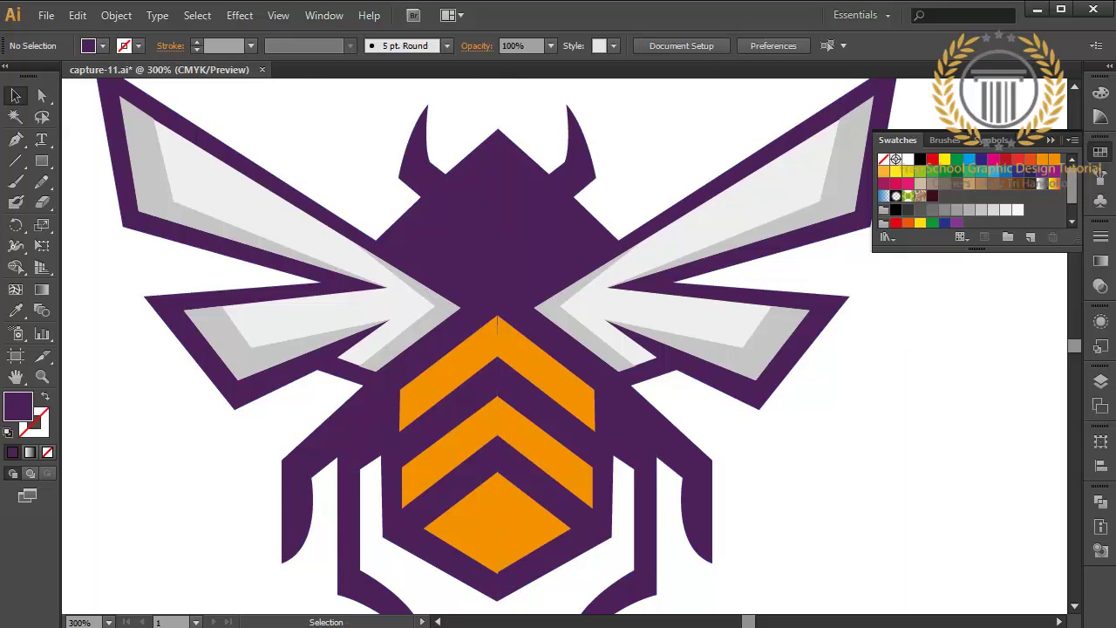
{"action": "left_click", "coordinate": [46, 15]}
- Save the bee document as capture-12 with default Illustrator options
{"action": "left_click", "coordinate": [66, 174]}
{"action": "type", "text": "capture-12"}
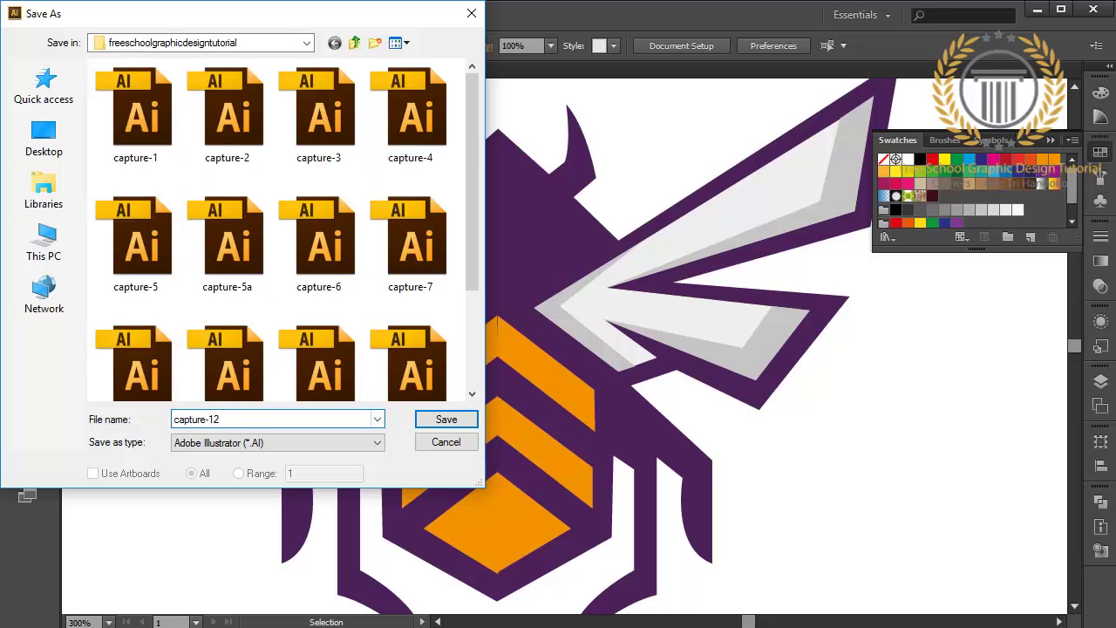
{"action": "left_click", "coordinate": [445, 418]}
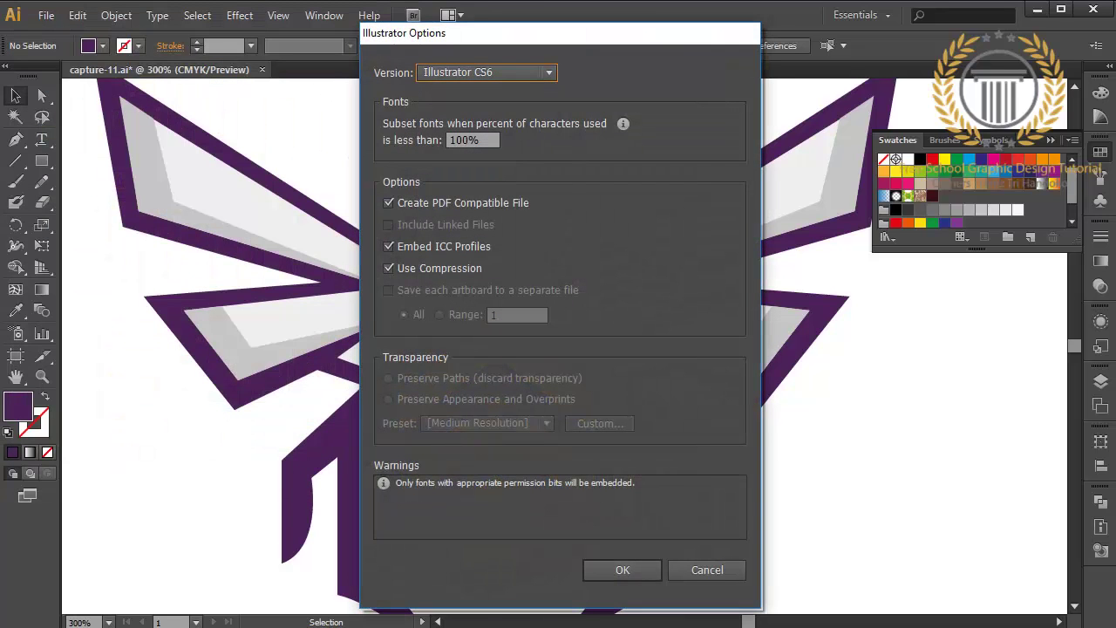
{"action": "left_click", "coordinate": [623, 569]}
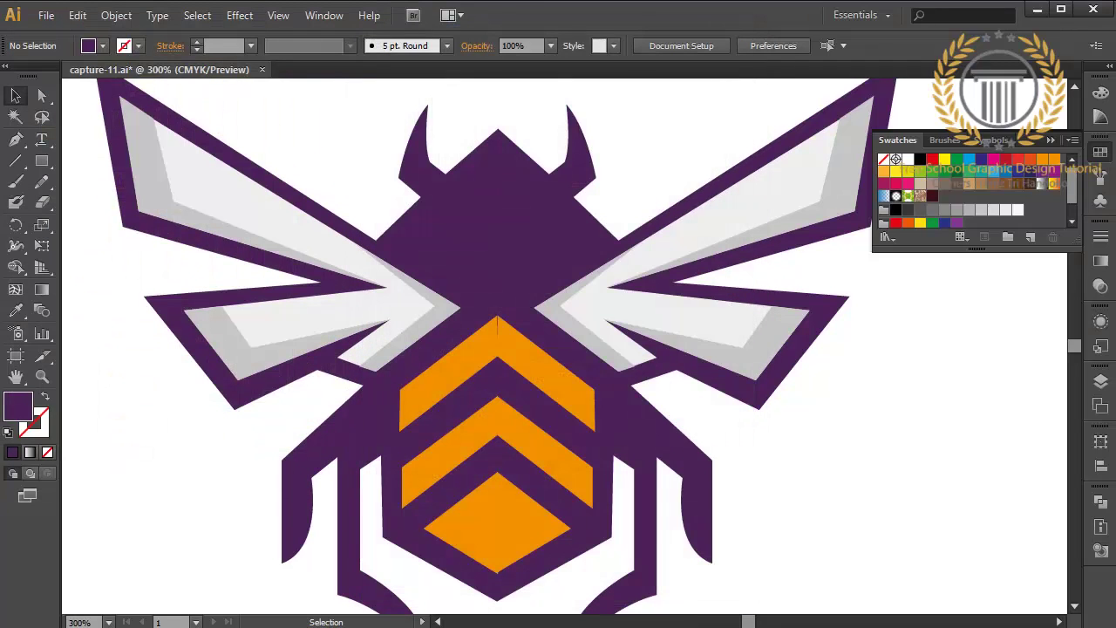
- Drag the orange chevron's top anchor to close the gap at the seam
{"action": "key", "text": "ctrl+equal"}
{"action": "key", "text": "ctrl+equal"}
{"action": "scroll", "coordinate": [565, 346], "scroll_direction": "up", "scroll_amount": 1}
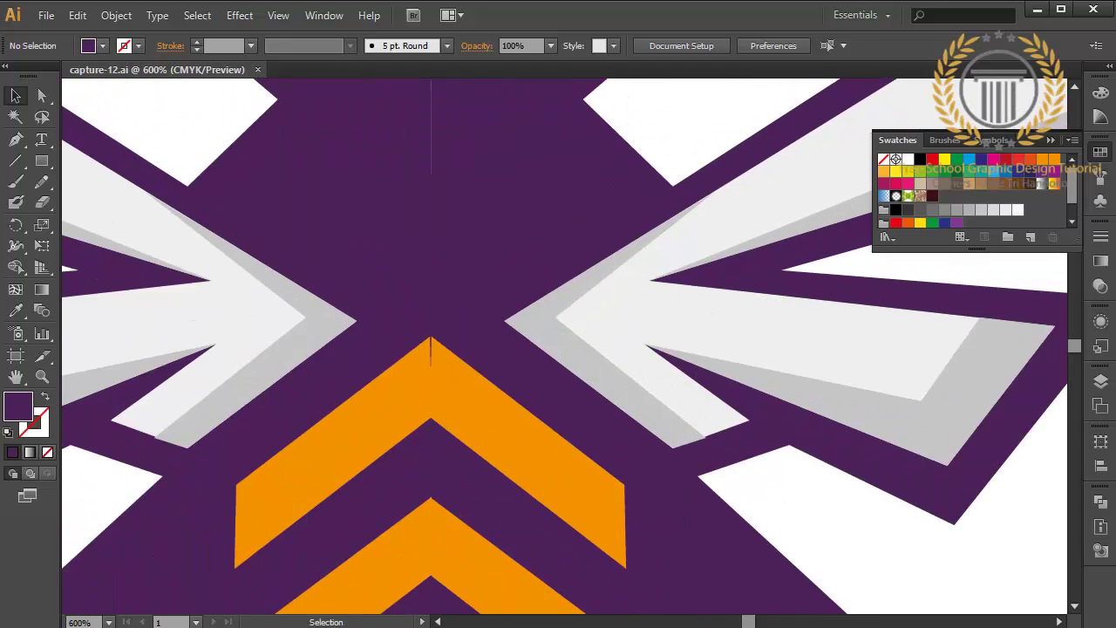
{"action": "key", "text": "ctrl+equal"}
{"action": "key", "text": "ctrl+equal"}
{"action": "key", "text": "a"}
{"action": "left_click", "coordinate": [296, 323]}
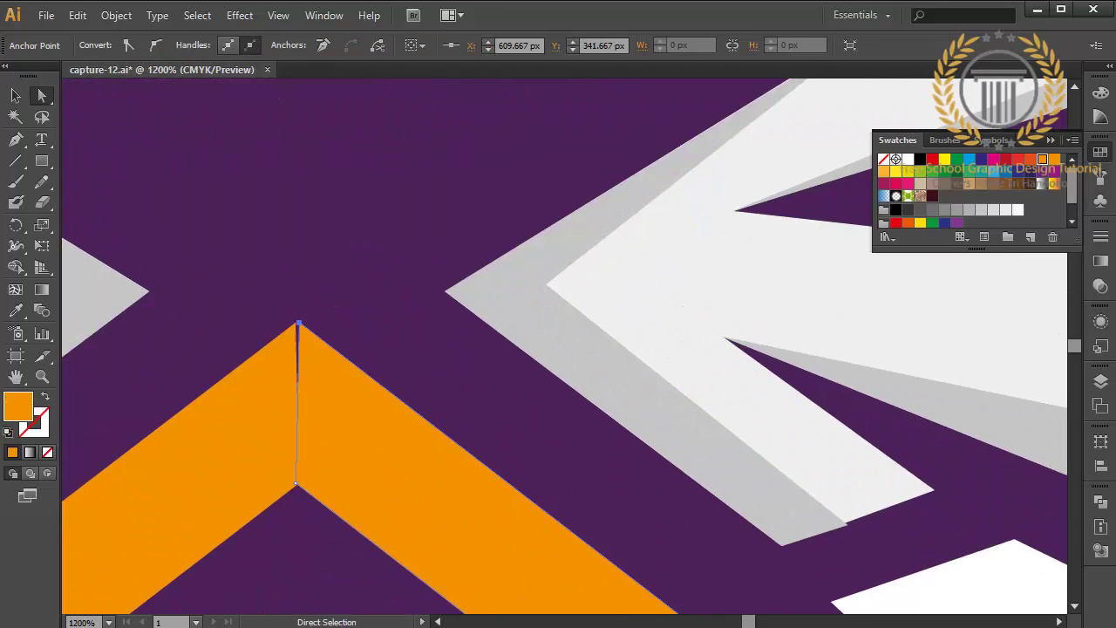
{"action": "left_click_drag", "start_coordinate": [296, 323], "coordinate": [297, 323]}
- Save a copy of the document in Illustrator CS6 format
{"action": "left_click", "coordinate": [47, 15]}
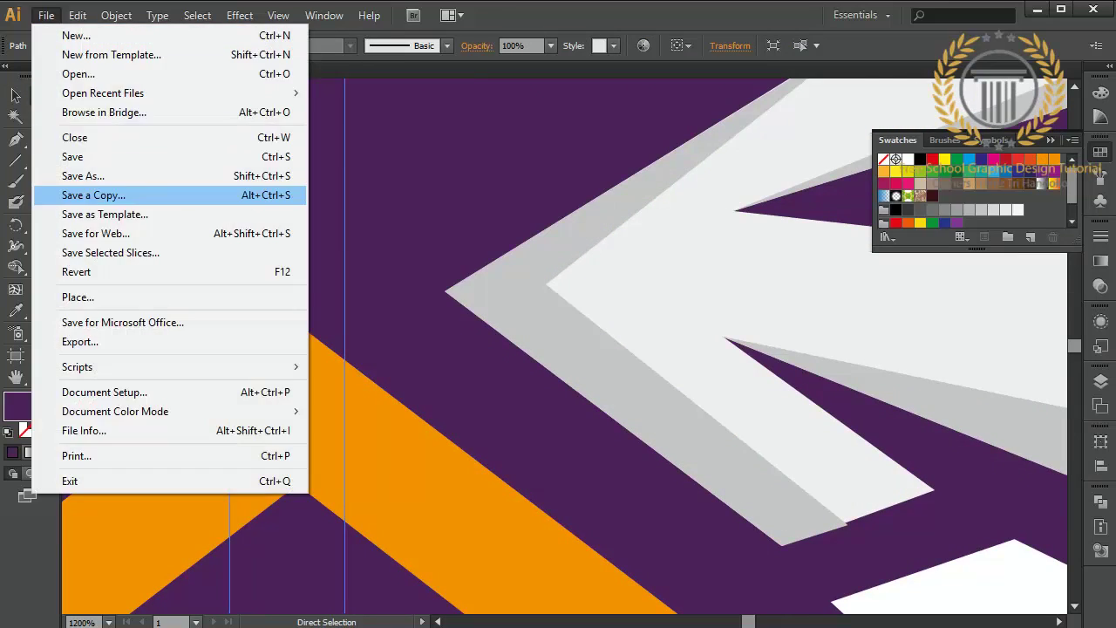
{"action": "left_click", "coordinate": [140, 195]}
{"action": "left_click", "coordinate": [445, 419]}
{"action": "left_click", "coordinate": [471, 71]}
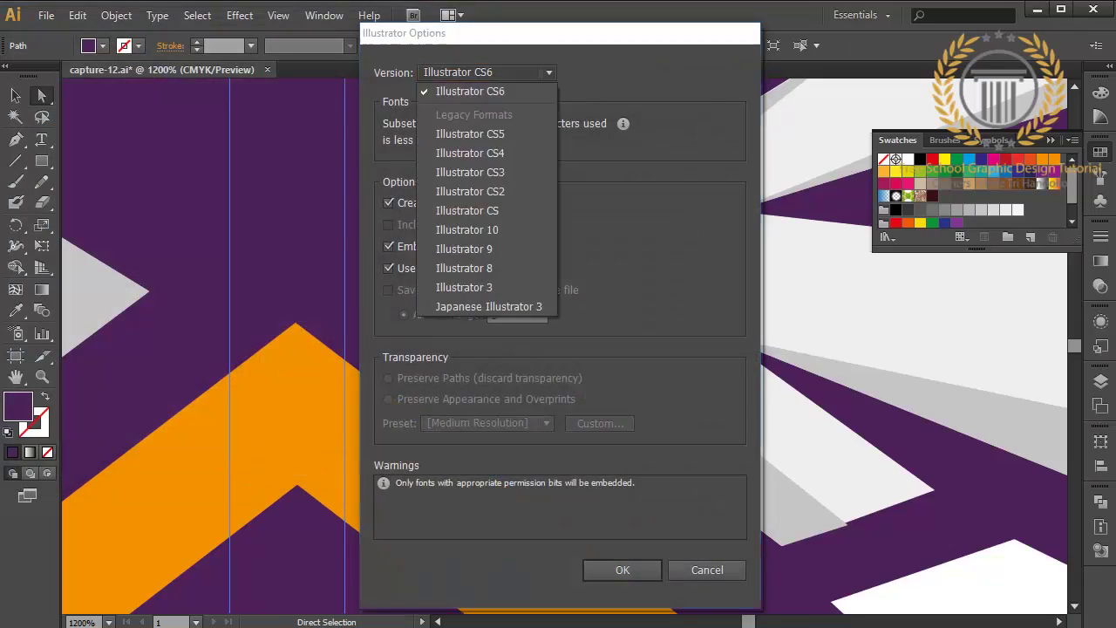
{"action": "left_click", "coordinate": [461, 89]}
{"action": "left_click", "coordinate": [623, 569]}
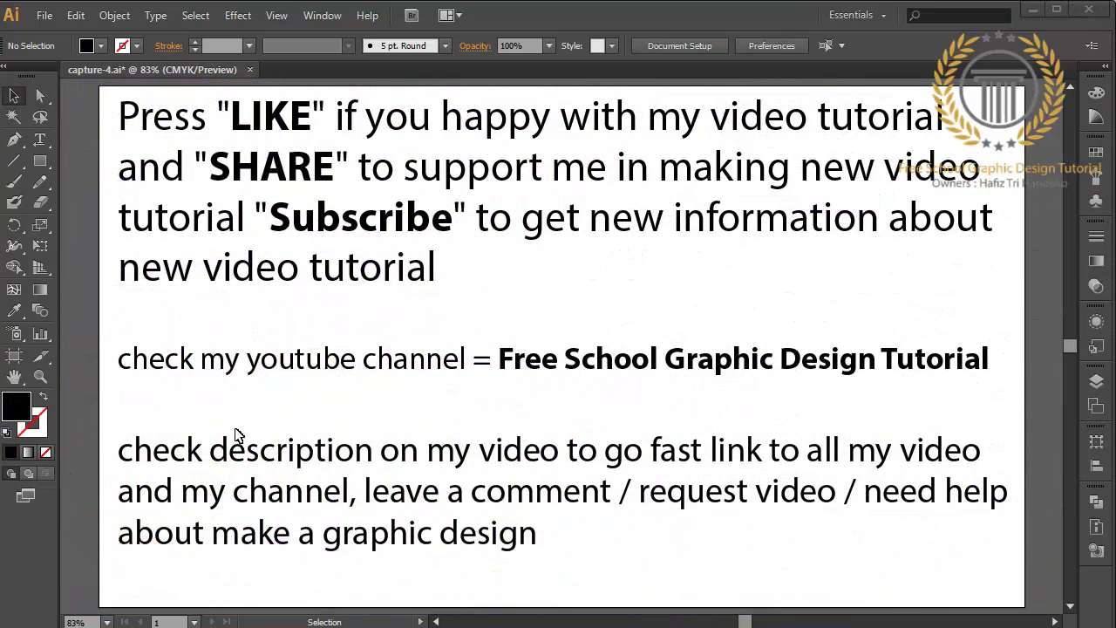
- Paint freehand arrows pointing to LIKE, SHARE, Subscribe and the channel line
{"action": "left_click", "coordinate": [14, 182]}
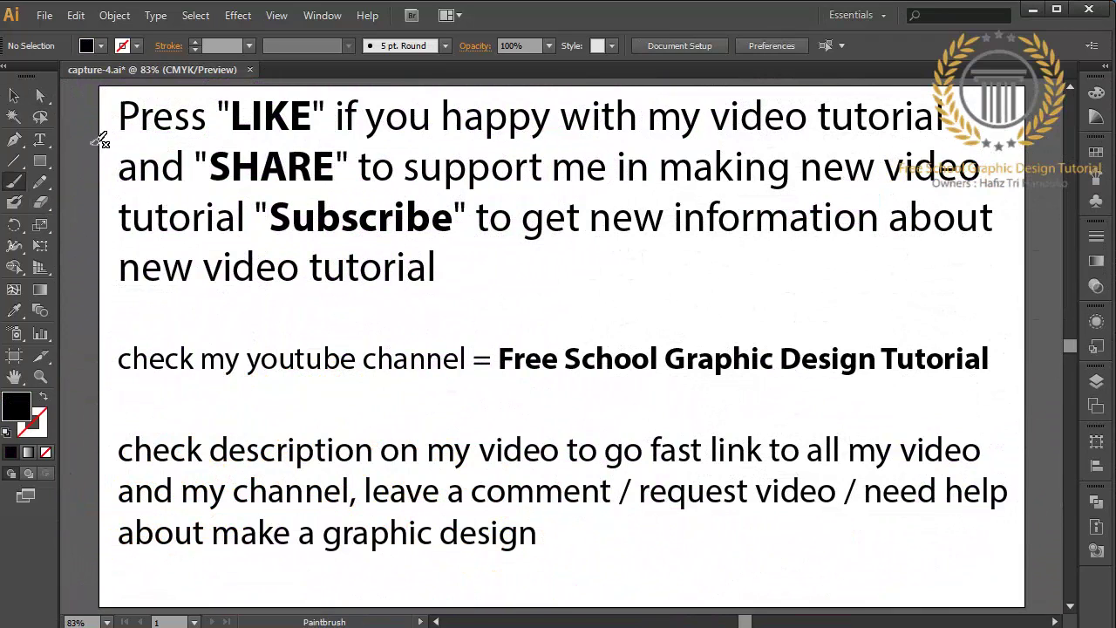
{"action": "mouse_move", "coordinate": [100, 140]}
{"action": "left_mouse_down"}
{"action": "mouse_move", "coordinate": [225, 129]}
{"action": "mouse_move", "coordinate": [215, 134]}
{"action": "left_mouse_up"}
{"action": "left_click_drag", "start_coordinate": [94, 198], "coordinate": [201, 188]}
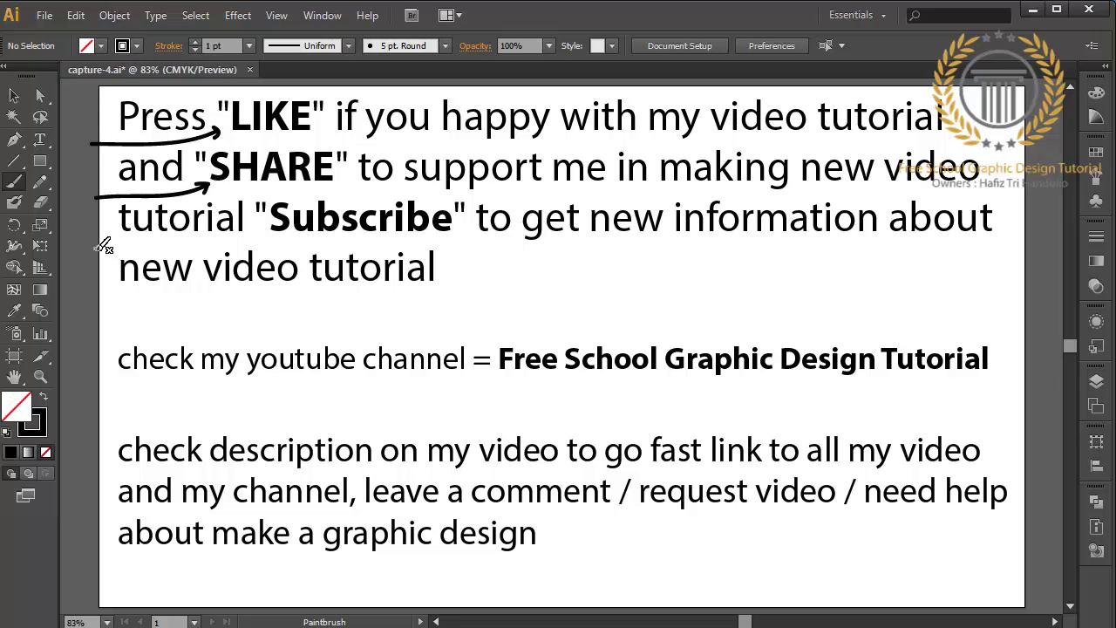
{"action": "left_click_drag", "start_coordinate": [89, 244], "coordinate": [271, 232]}
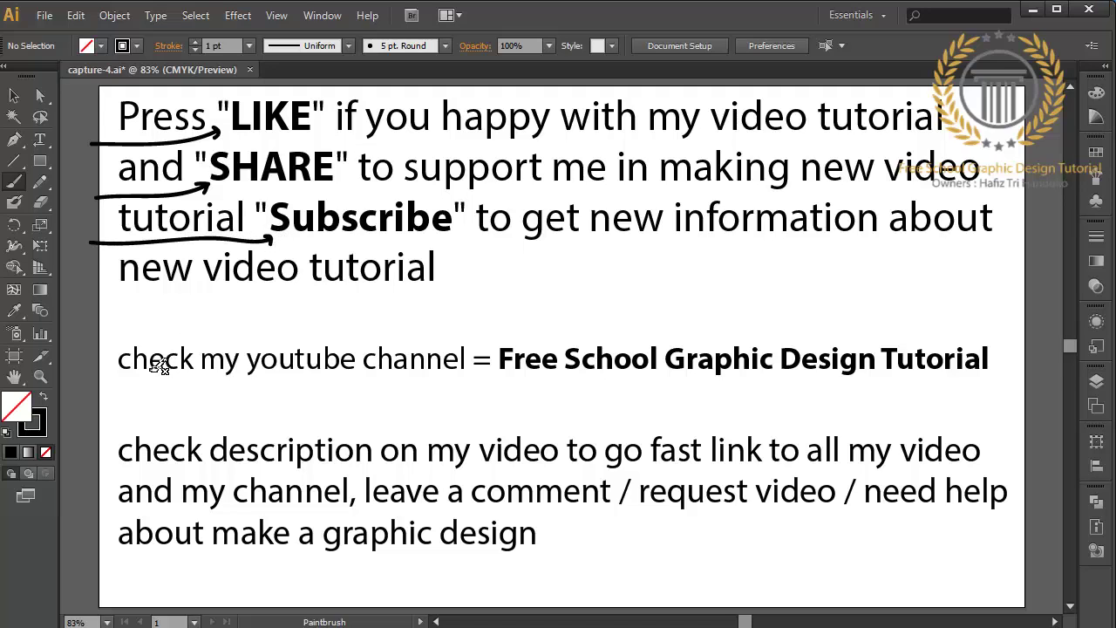
{"action": "mouse_move", "coordinate": [84, 305]}
{"action": "left_mouse_down"}
{"action": "mouse_move", "coordinate": [277, 326]}
{"action": "mouse_move", "coordinate": [633, 329]}
{"action": "left_mouse_up"}
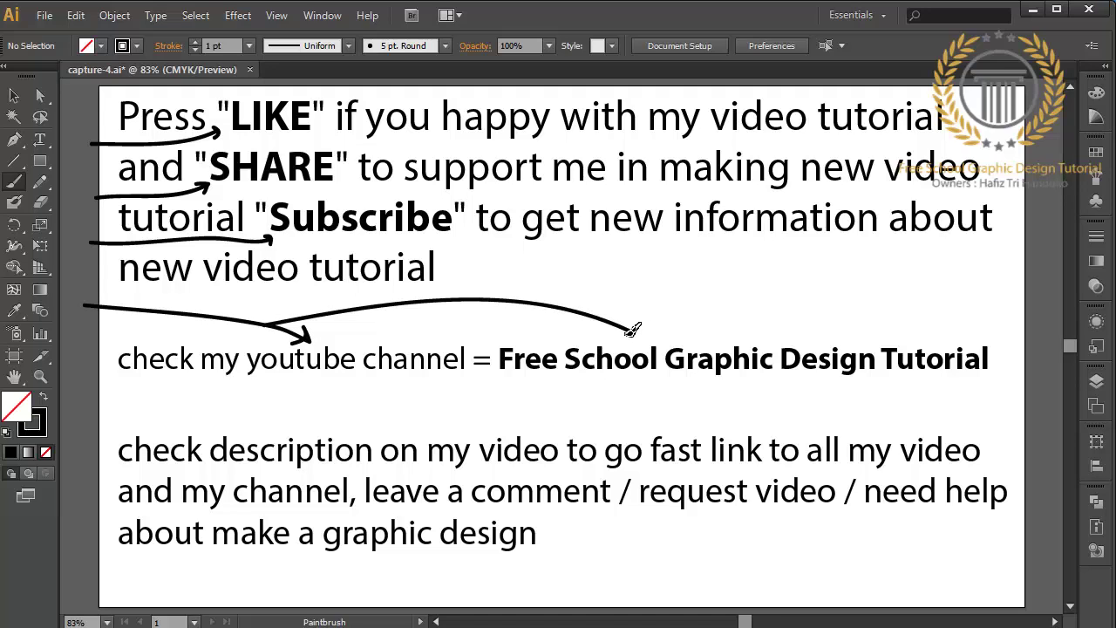
- Loop around 'Free School Graphic Design Tutorial' and add arrows to 'check description' and 'design'
{"action": "mouse_move", "coordinate": [500, 382]}
{"action": "left_mouse_down"}
{"action": "mouse_move", "coordinate": [917, 388]}
{"action": "mouse_move", "coordinate": [1004, 379]}
{"action": "mouse_move", "coordinate": [1004, 344]}
{"action": "mouse_move", "coordinate": [807, 348]}
{"action": "left_mouse_up"}
{"action": "key", "text": "ctrl+z"}
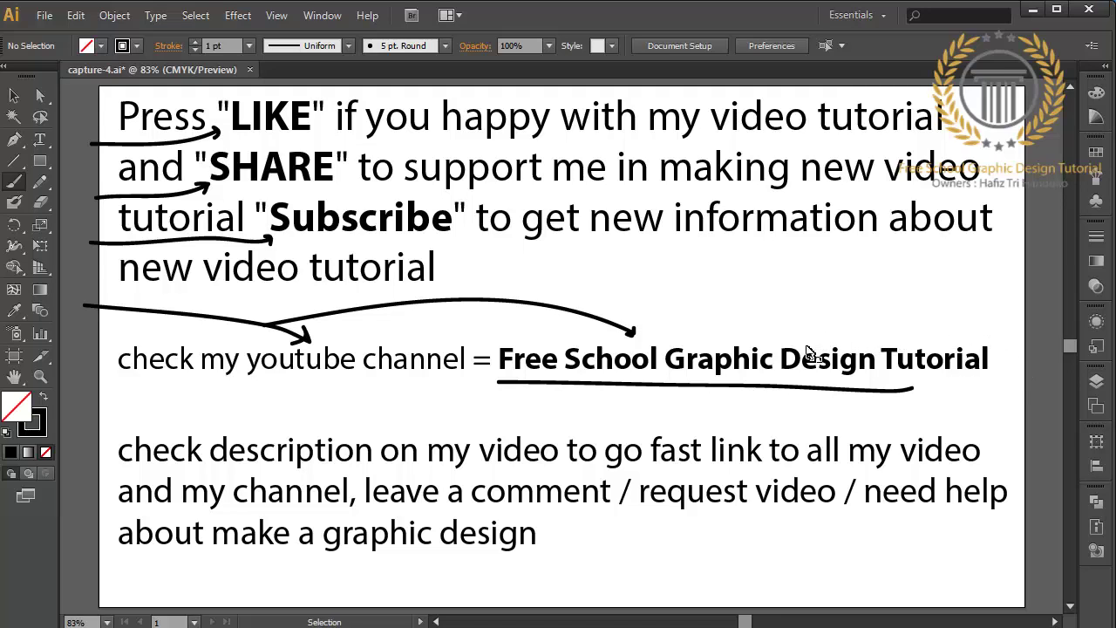
{"action": "key", "text": "ctrl+z"}
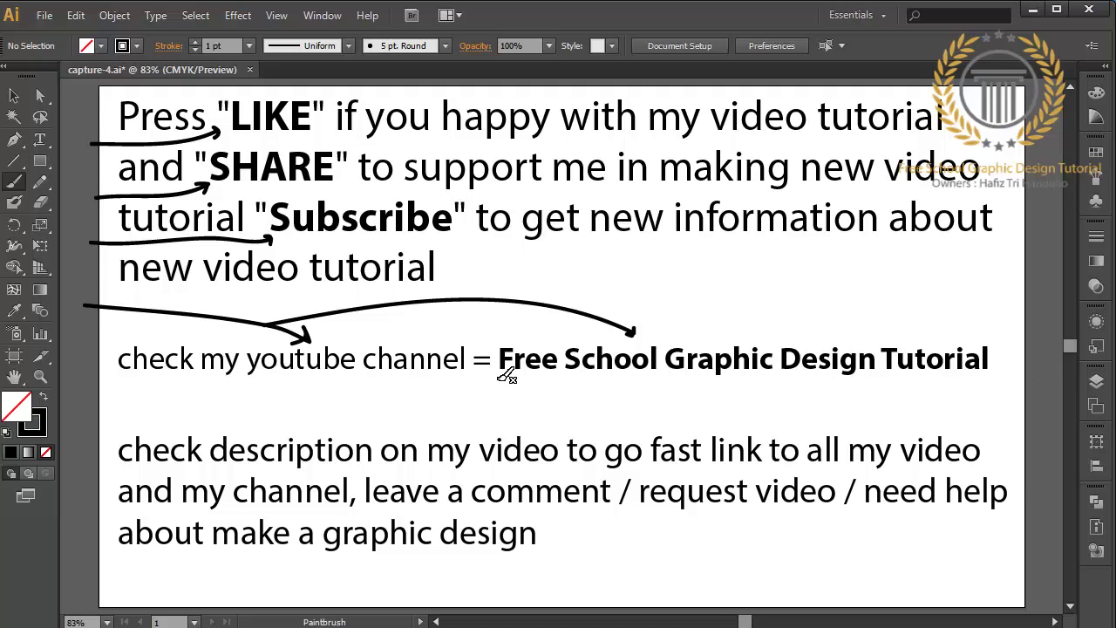
{"action": "mouse_move", "coordinate": [501, 380]}
{"action": "left_mouse_down"}
{"action": "mouse_move", "coordinate": [969, 387]}
{"action": "mouse_move", "coordinate": [1017, 361]}
{"action": "mouse_move", "coordinate": [972, 324]}
{"action": "mouse_move", "coordinate": [668, 327]}
{"action": "left_mouse_up"}
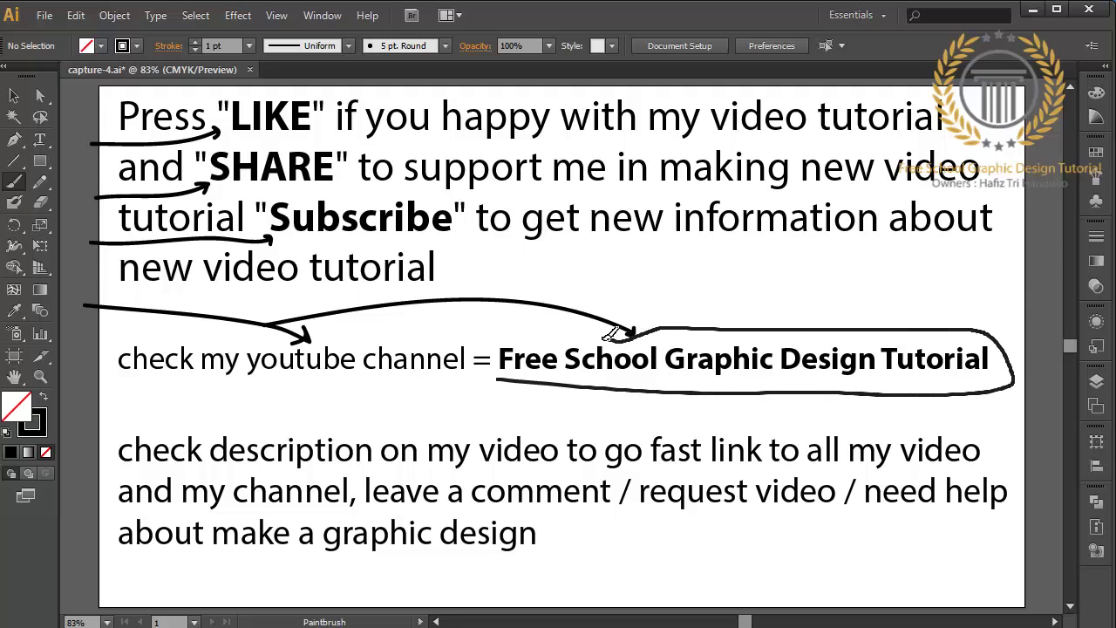
{"action": "left_click_drag", "start_coordinate": [571, 331], "coordinate": [524, 332]}
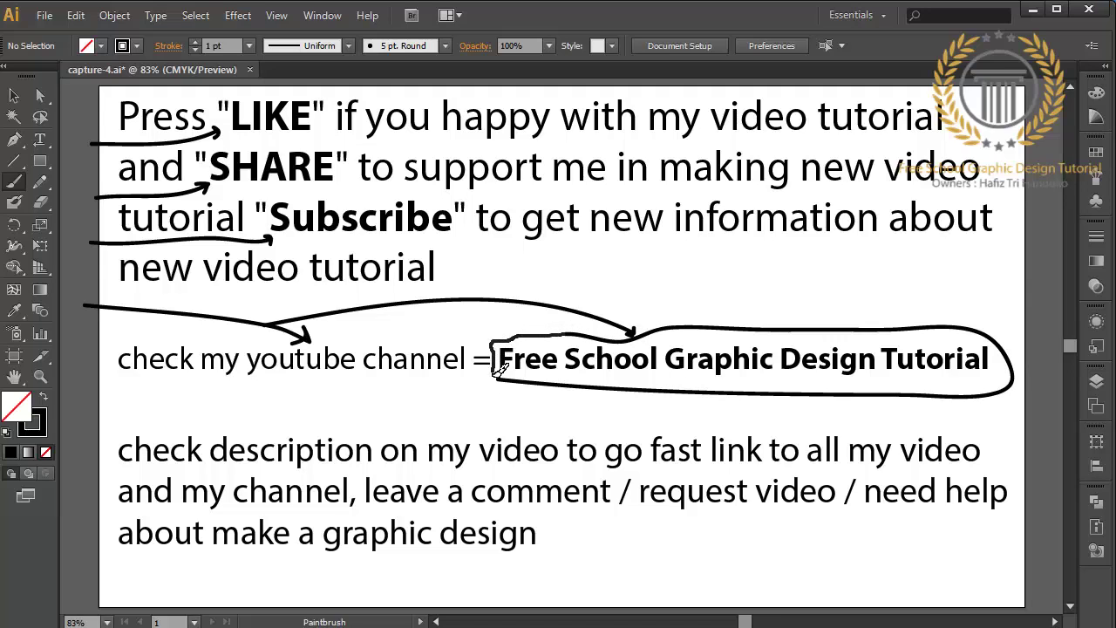
{"action": "left_click_drag", "start_coordinate": [506, 375], "coordinate": [509, 376]}
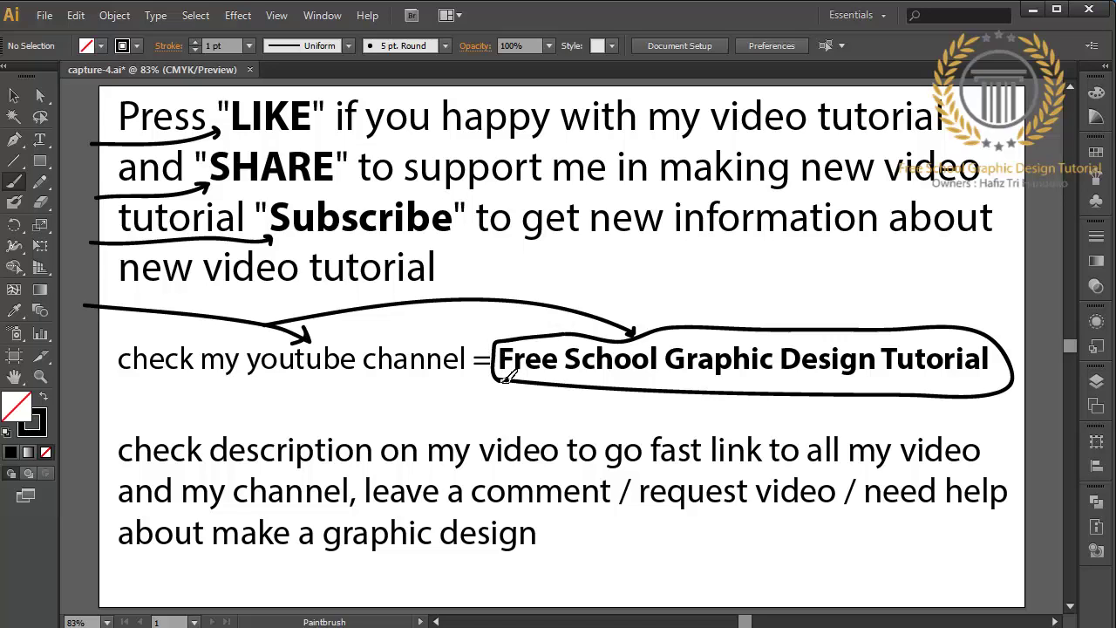
{"action": "left_click_drag", "start_coordinate": [144, 395], "coordinate": [197, 425]}
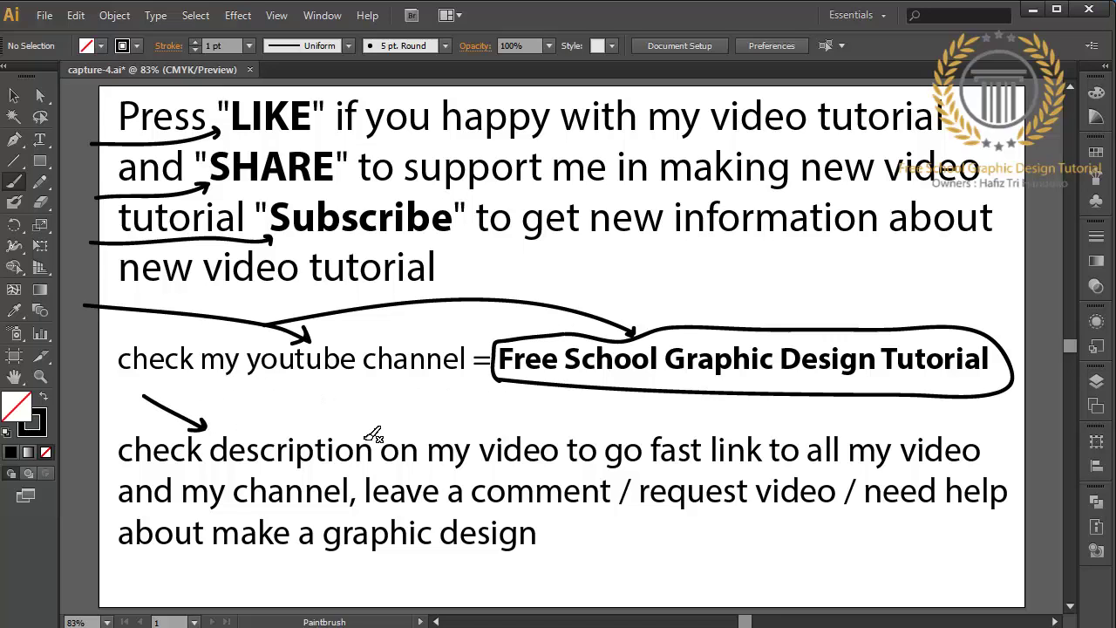
{"action": "left_click_drag", "start_coordinate": [643, 567], "coordinate": [542, 515]}
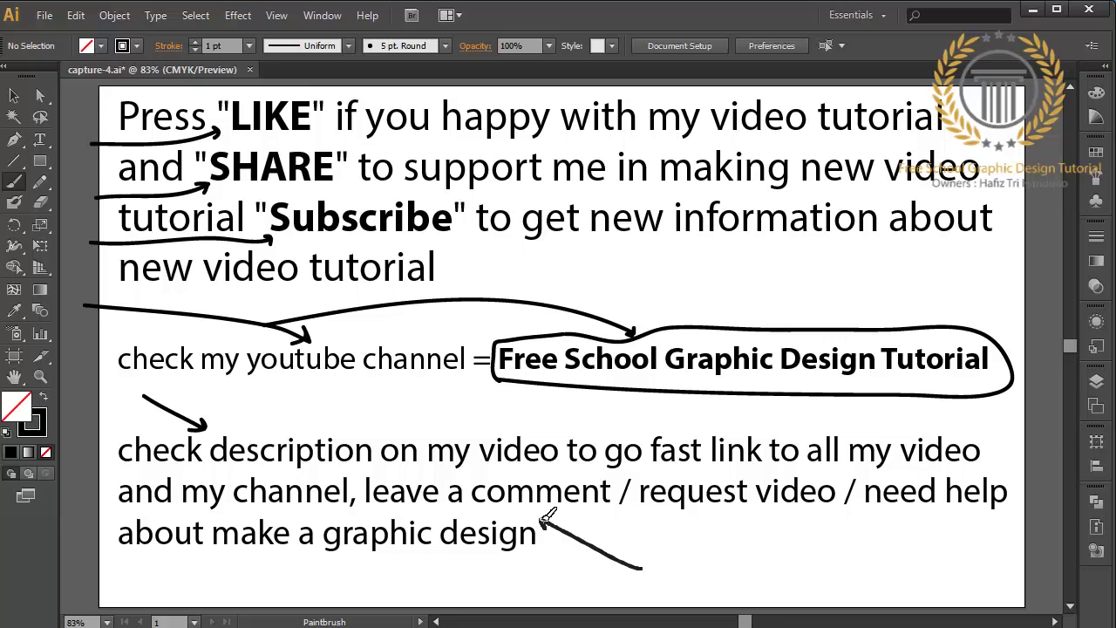